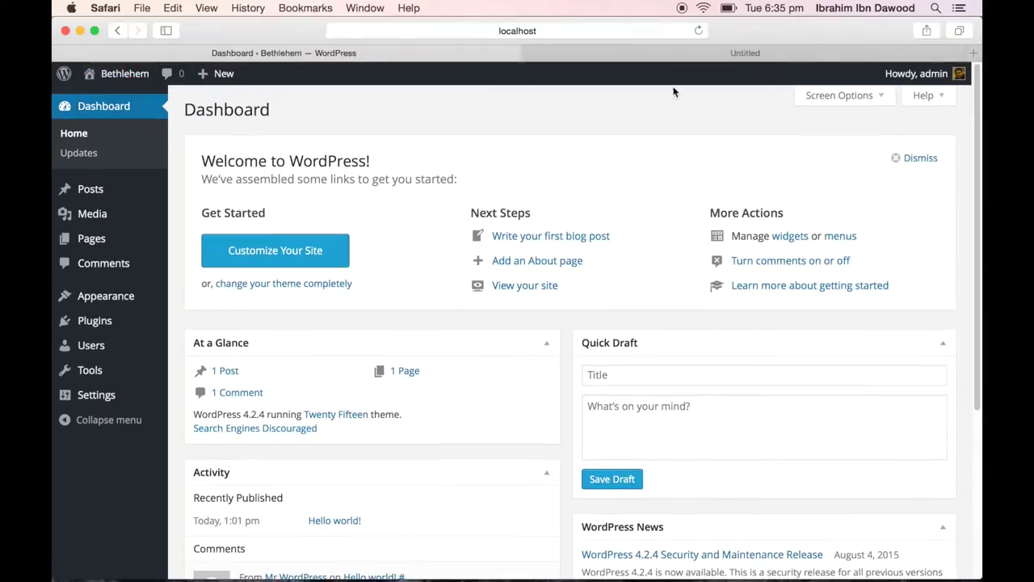
Look through the site's current front page from its header to its footer, and return to the dashboard
click(670, 51)
scroll(670, 145, down, 10)
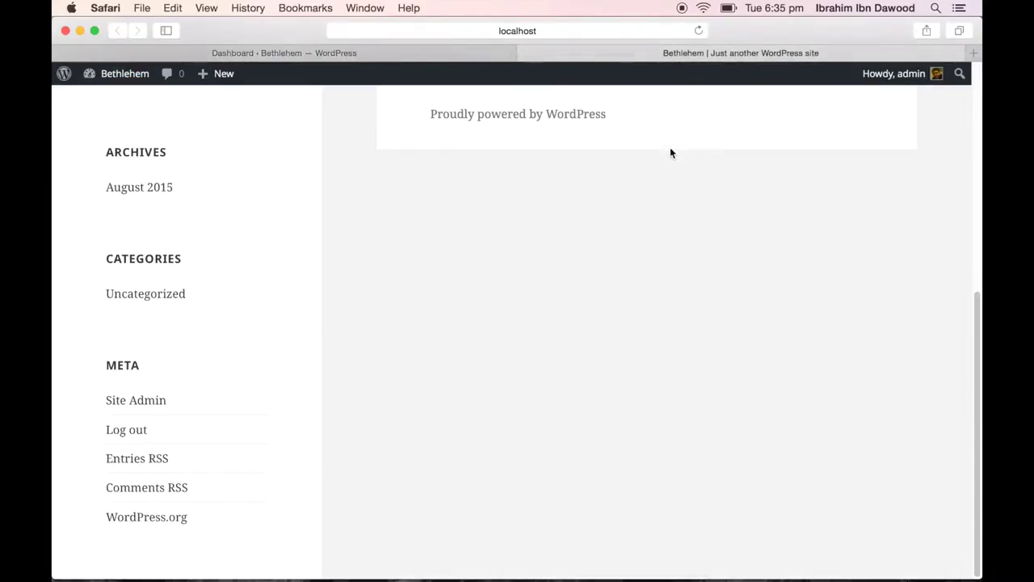
scroll(670, 153, up, 10)
click(378, 52)
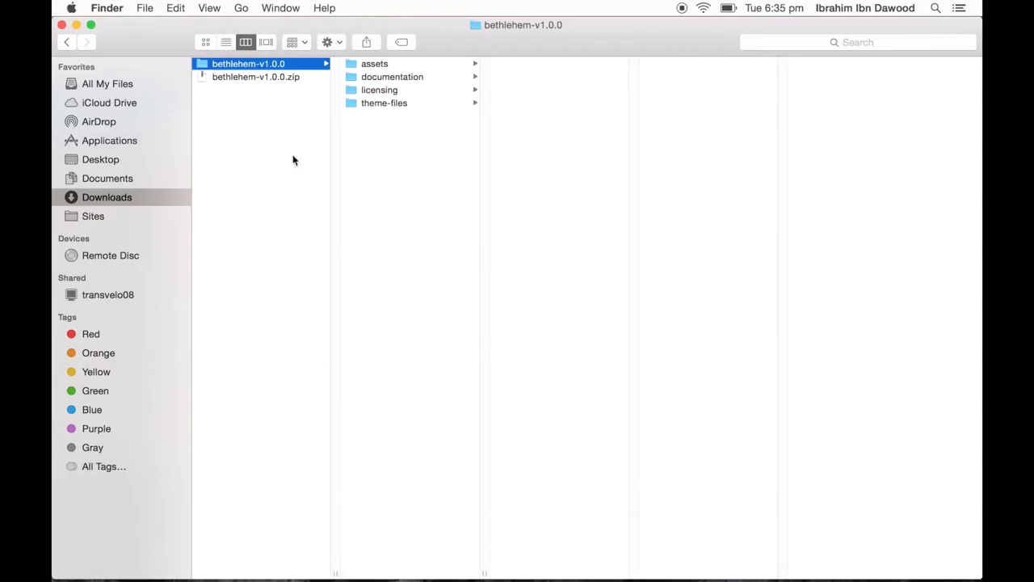
Switch to Safari and upload and install bethlehem.zip from the package's theme-files folder as a new WordPress theme
mouse_move(595, 573)
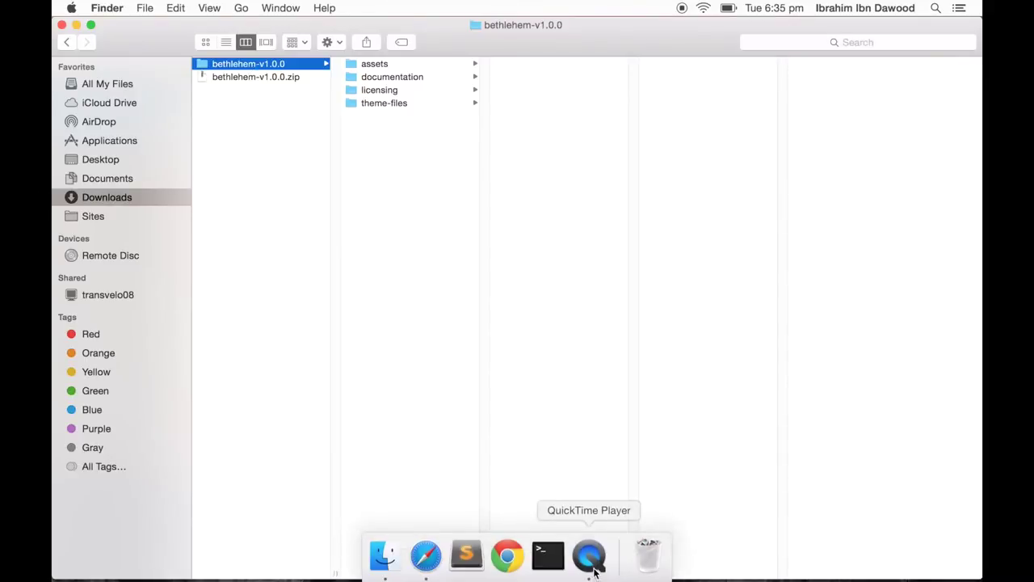
click(426, 556)
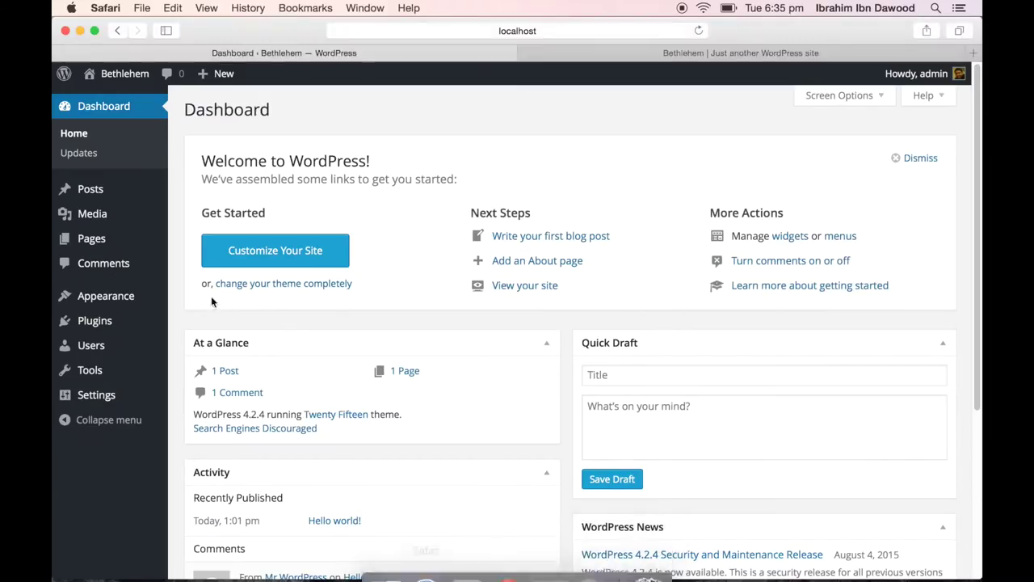
mouse_move(147, 298)
click(203, 296)
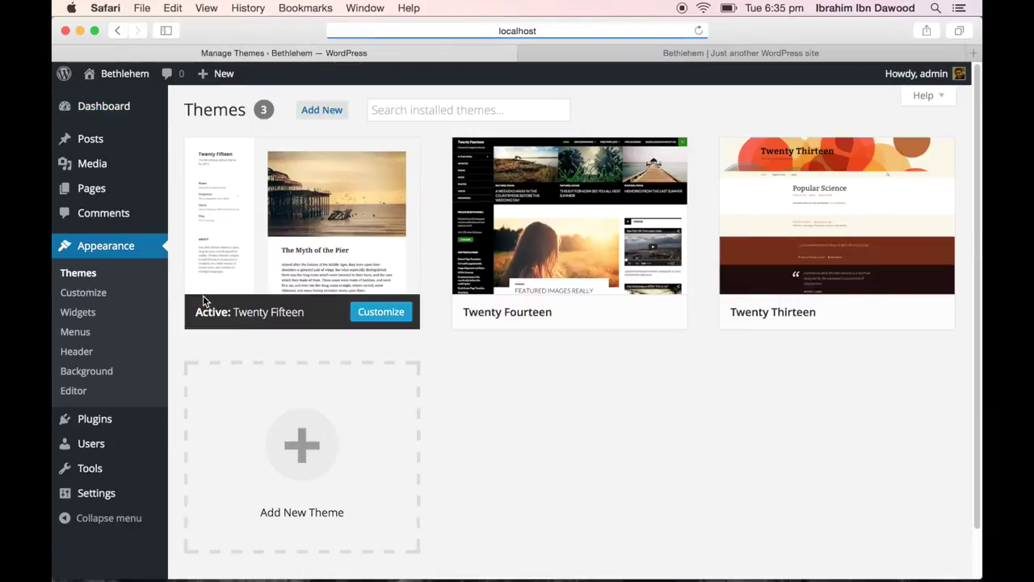
click(320, 113)
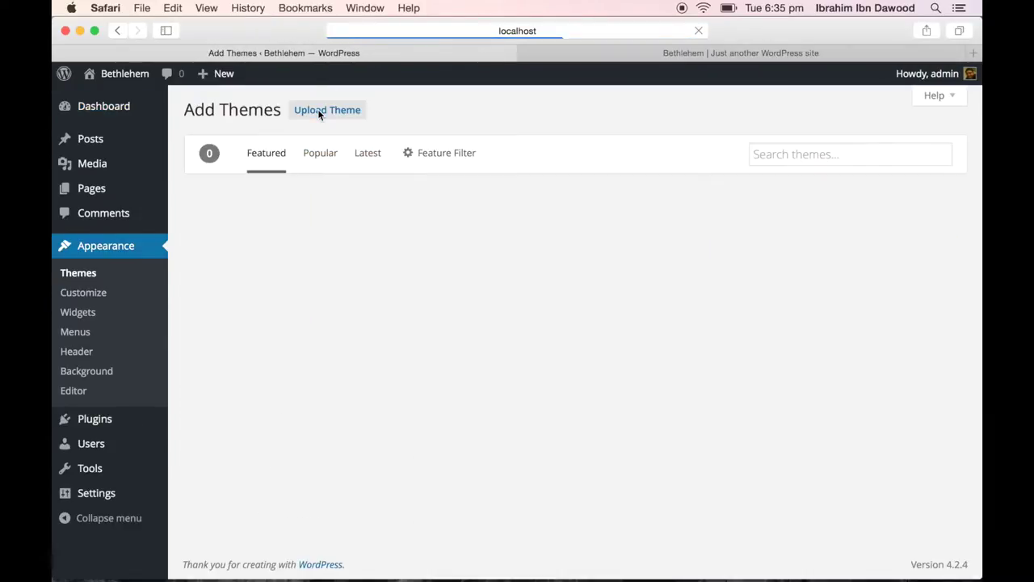
click(328, 111)
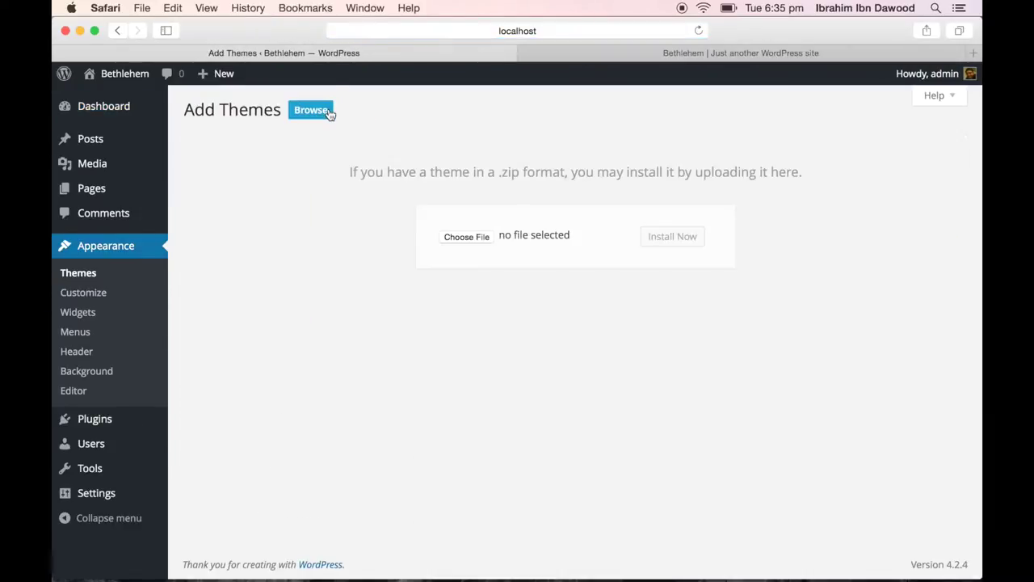
click(474, 239)
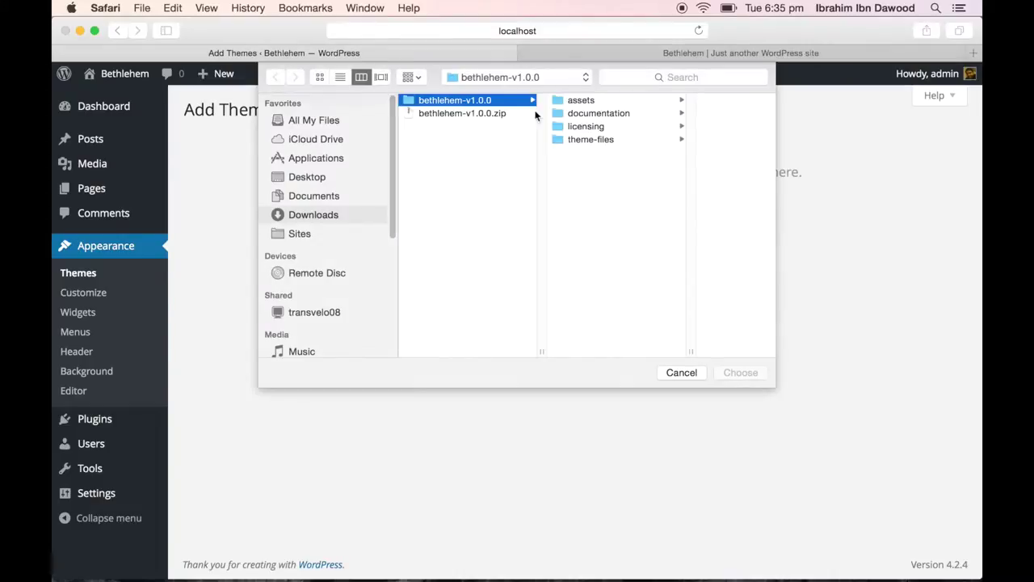
click(576, 141)
click(678, 118)
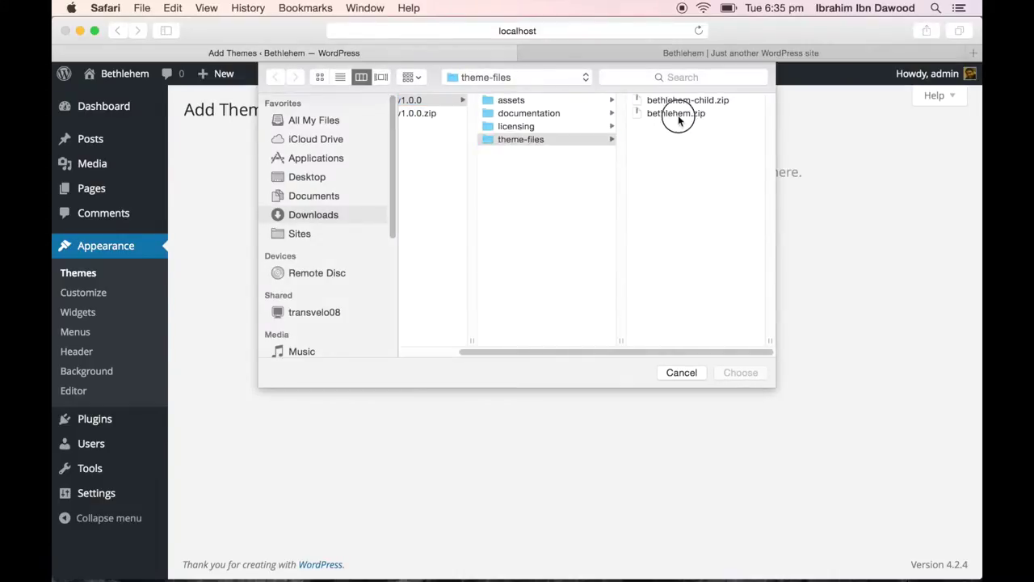
double_click(678, 115)
click(673, 245)
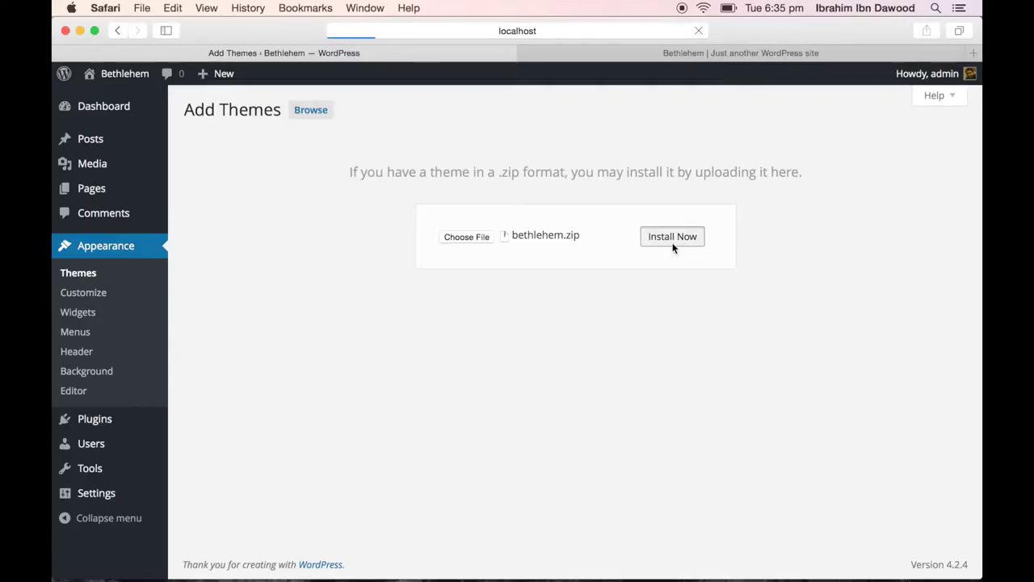
Upload and install bethlehem-child.zip as another theme and activate it
click(344, 211)
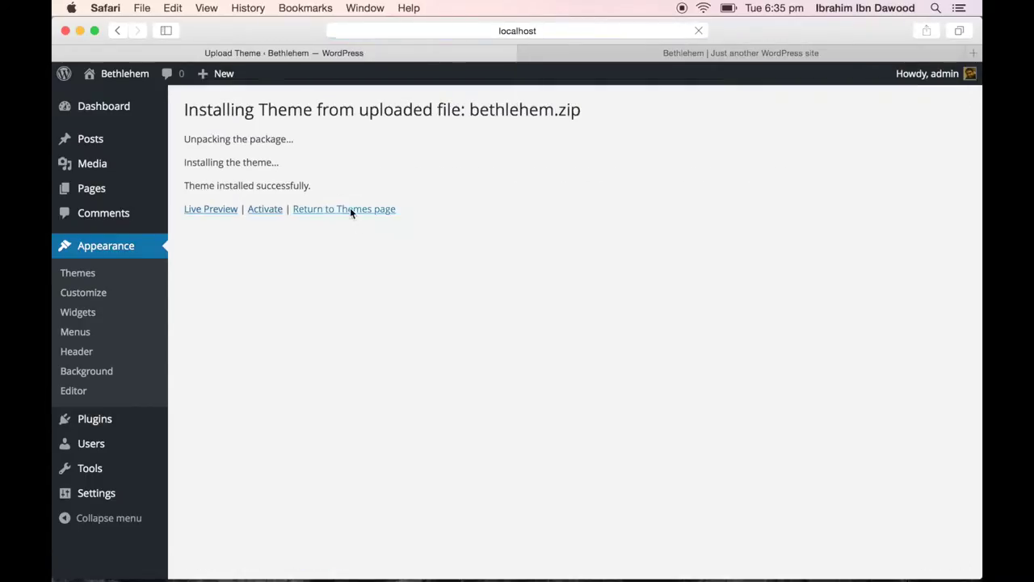
click(327, 113)
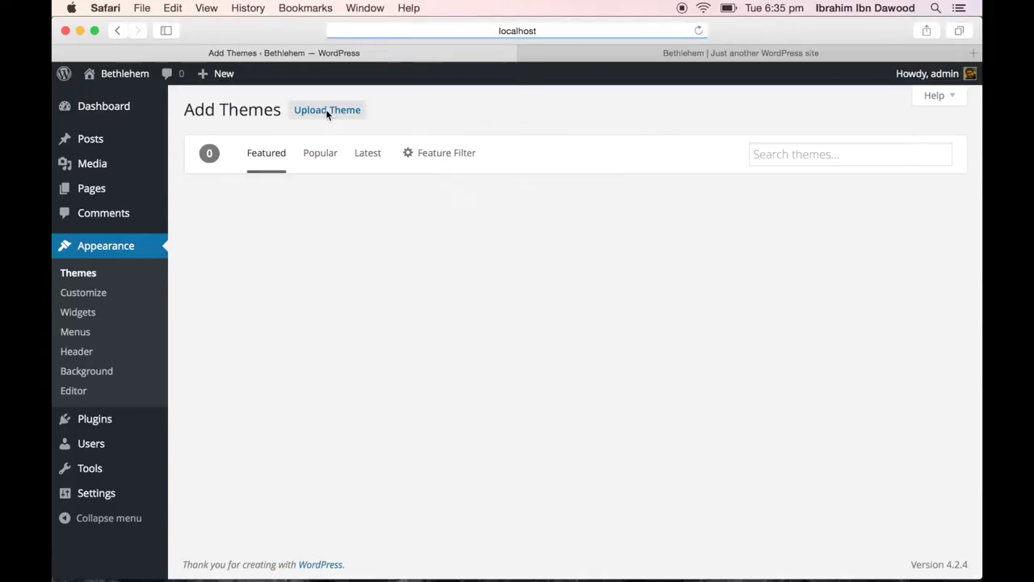
click(339, 110)
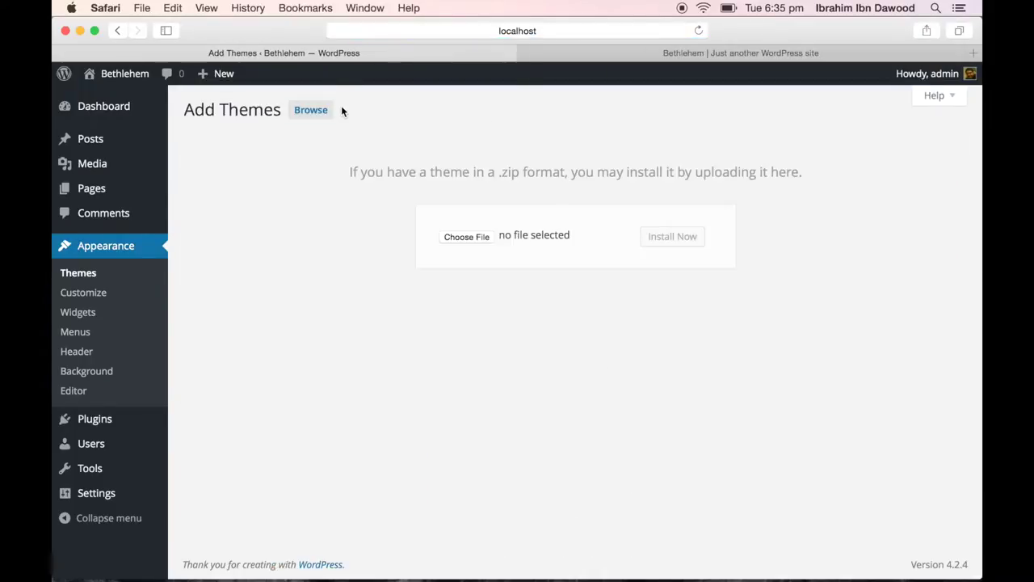
click(461, 235)
double_click(681, 100)
click(683, 235)
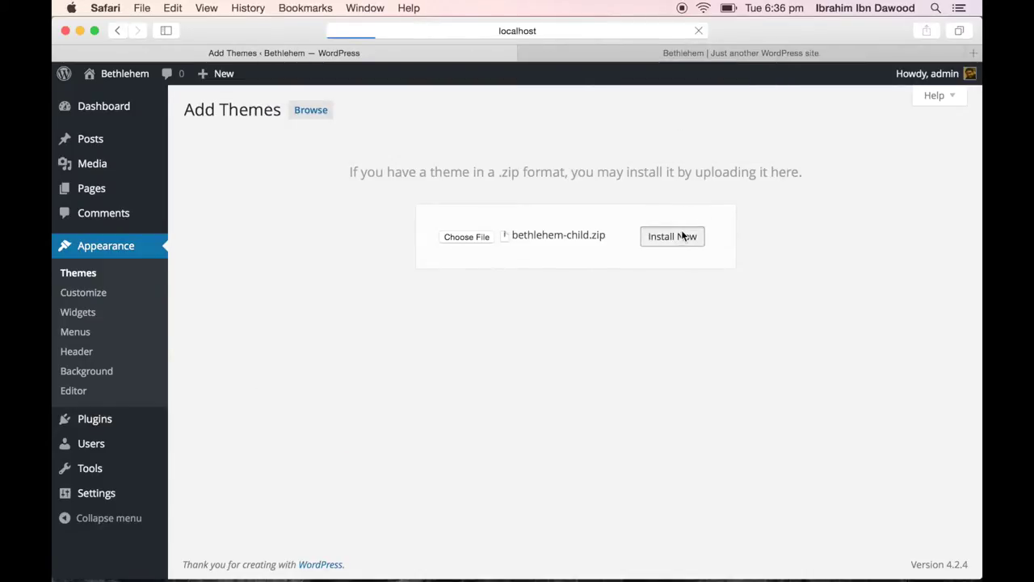
click(263, 257)
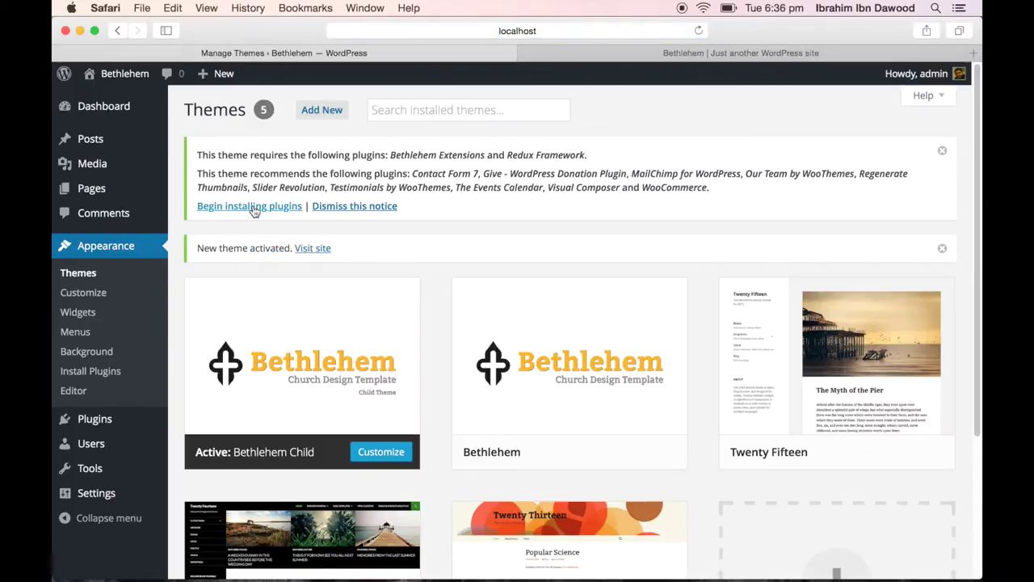
Install all plugins the theme requires and recommends with a single bulk action
click(251, 206)
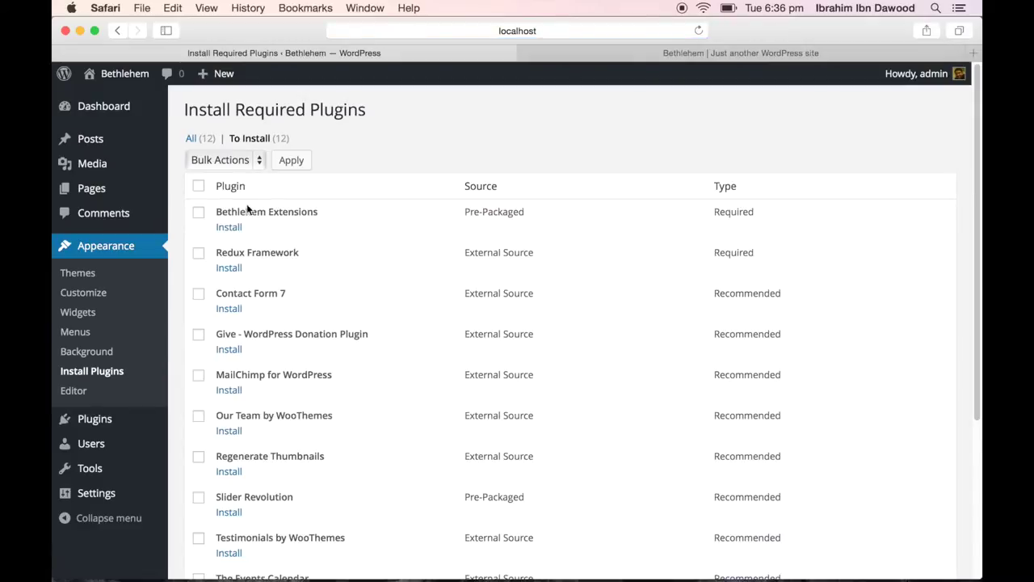
click(199, 187)
click(224, 160)
click(219, 175)
click(291, 160)
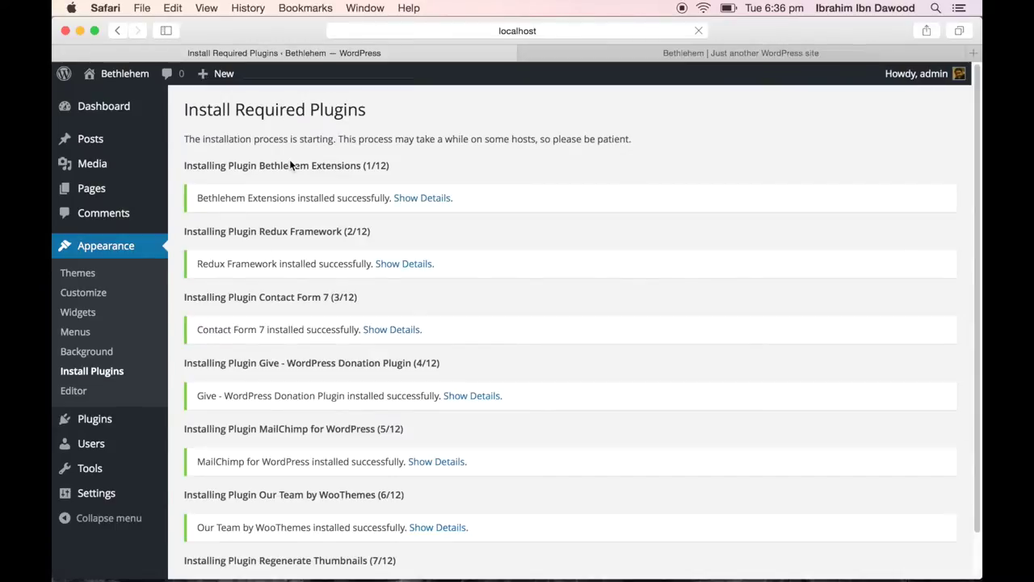
scroll(291, 165, down, 6)
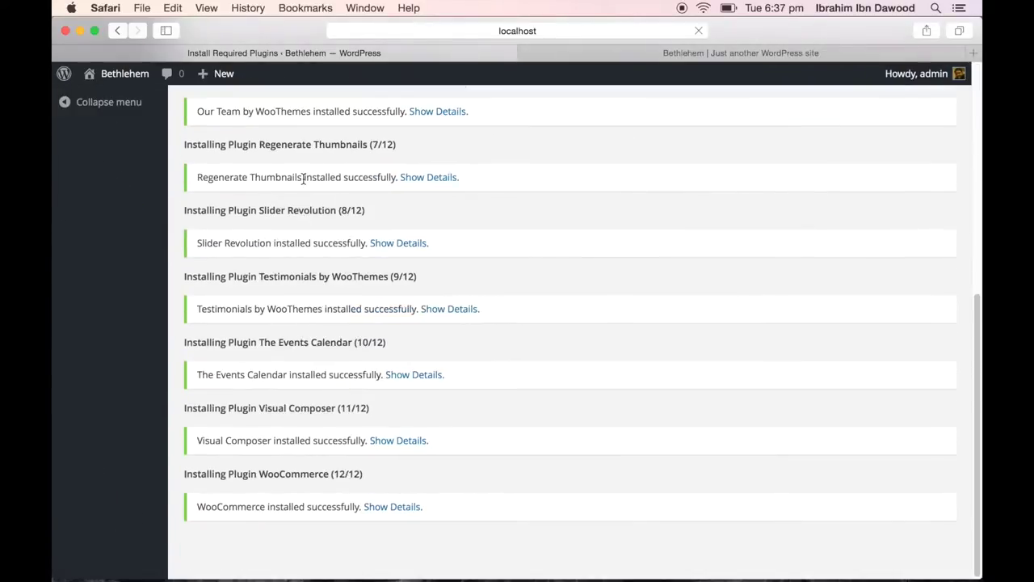
Return to the required plugins installer and activate all installed plugins in bulk
click(258, 501)
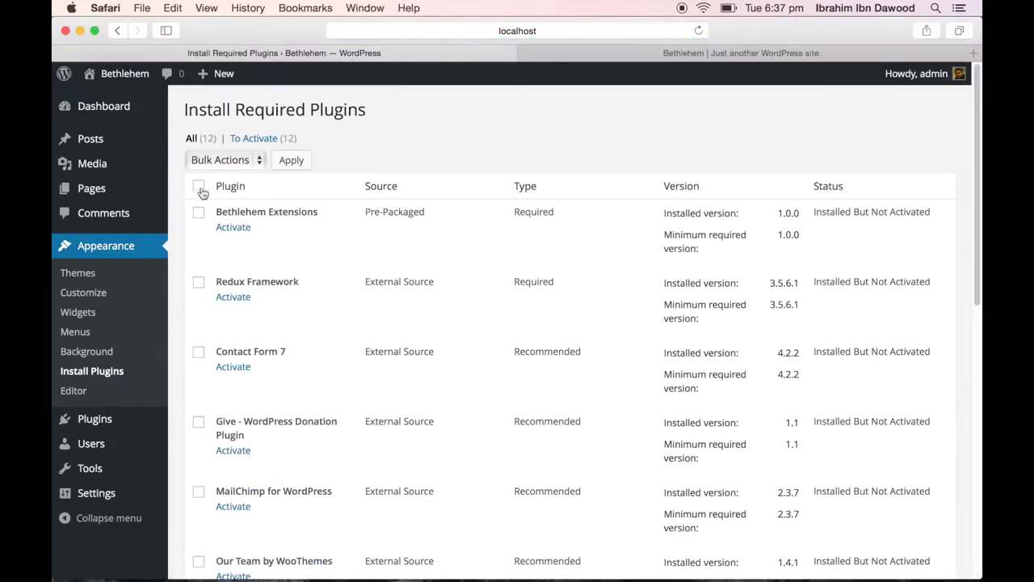
click(199, 187)
click(225, 161)
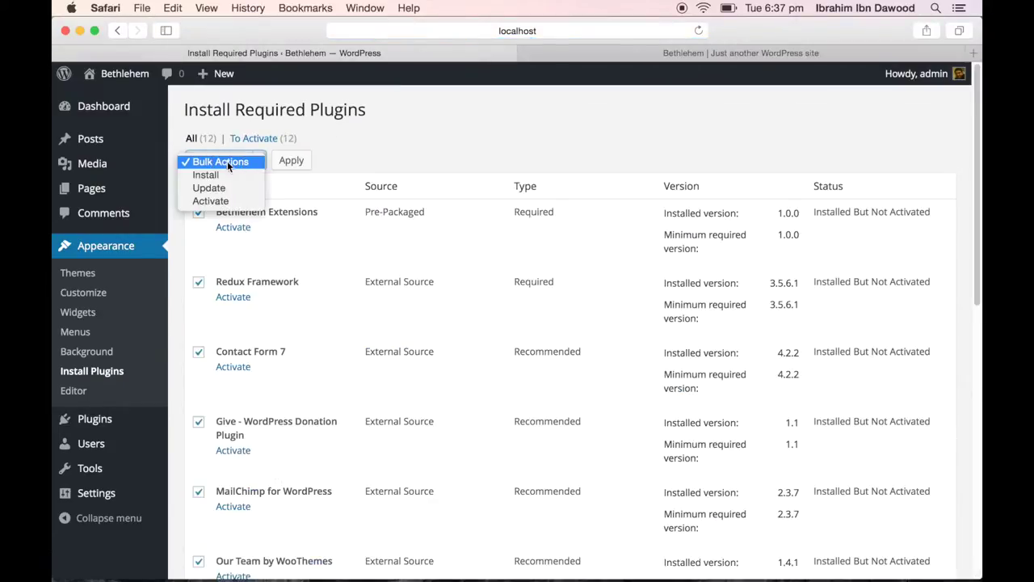
click(211, 200)
click(292, 160)
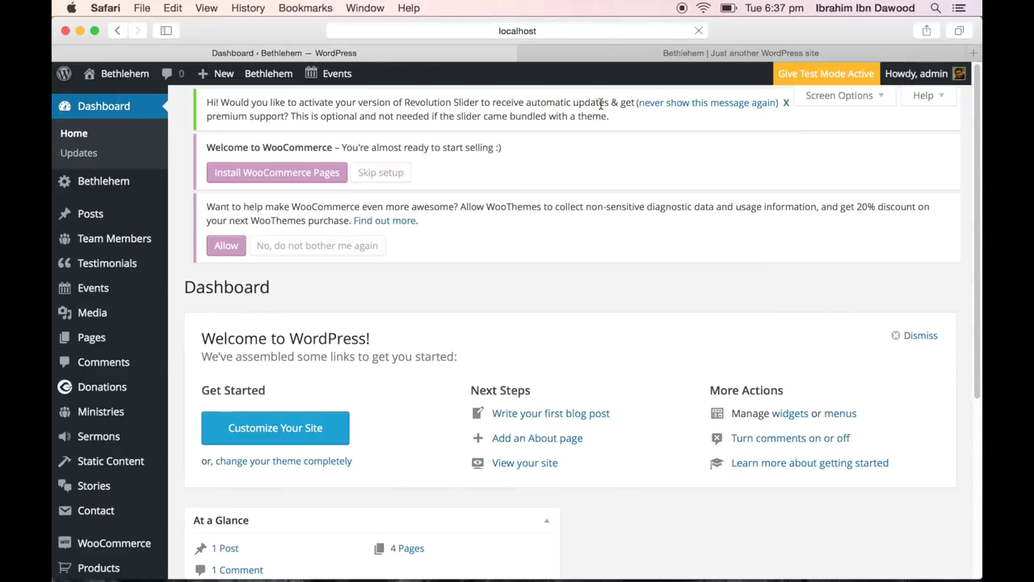
Dismiss the Revolution Slider and WooCommerce usage-tracking notices, and install the WooCommerce pages
click(650, 107)
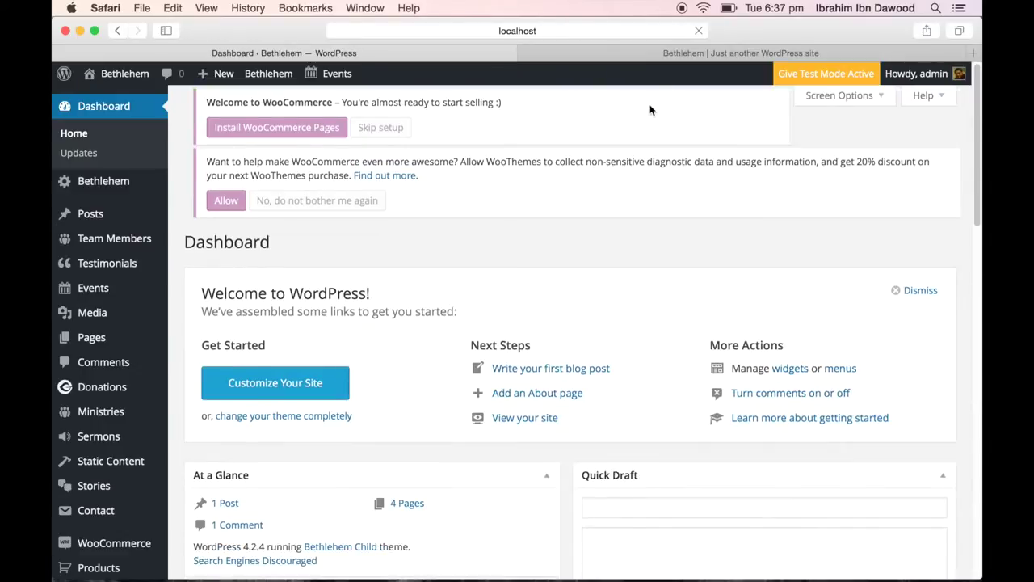
click(333, 239)
click(273, 169)
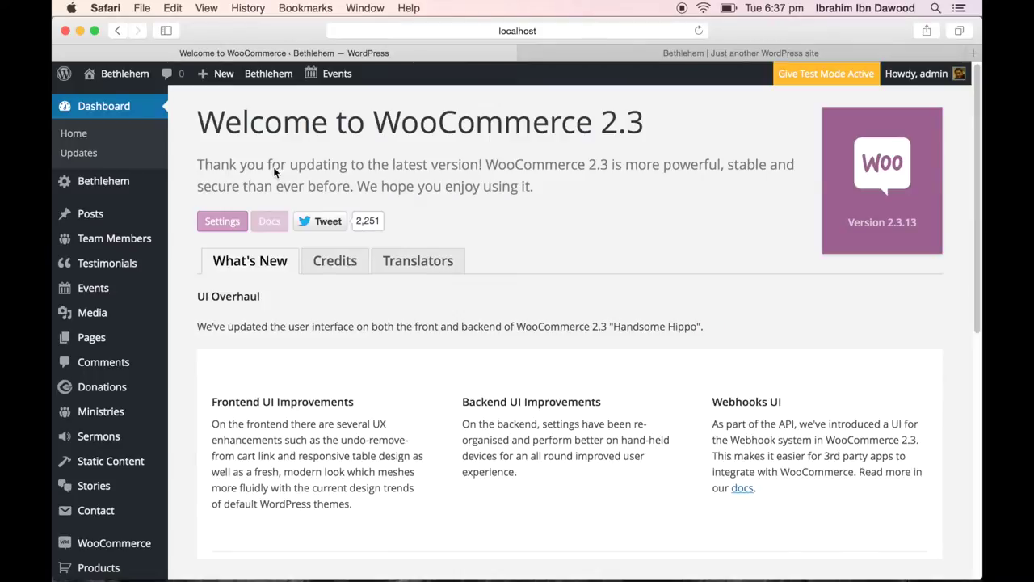
Check that form categories are enabled in the Donations display options and save those settings
mouse_move(134, 388)
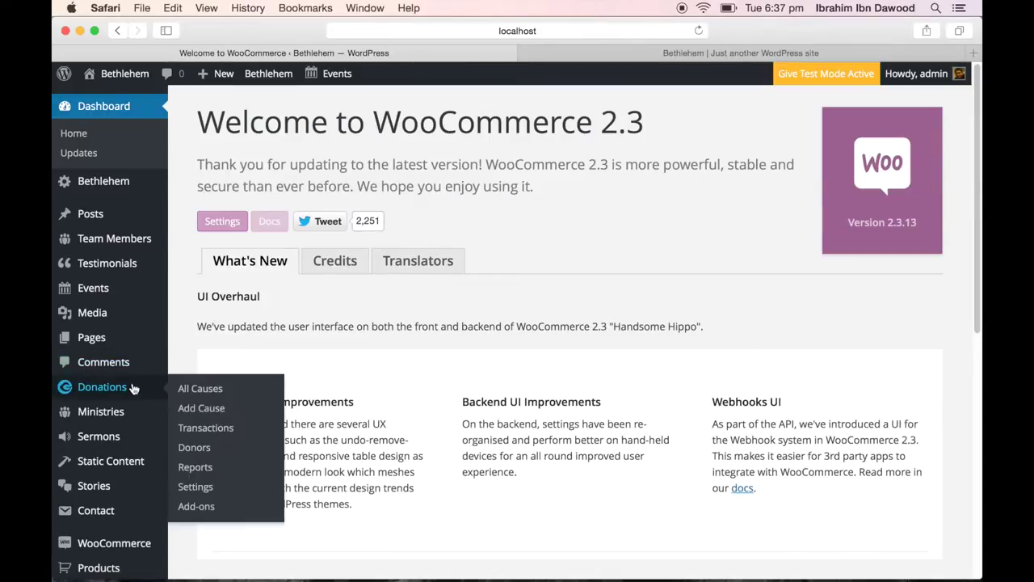
click(211, 489)
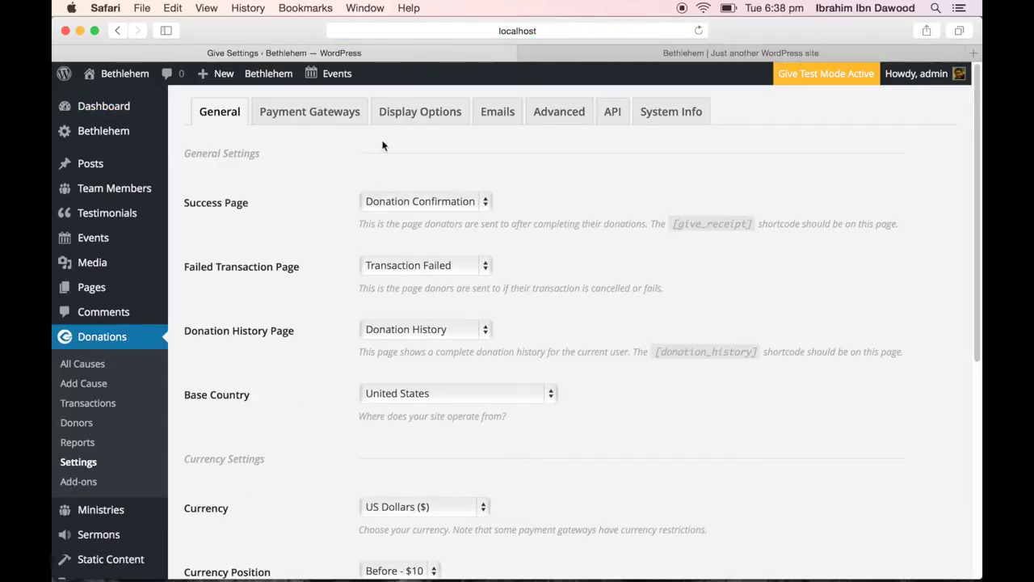
click(456, 121)
scroll(565, 258, down, 3)
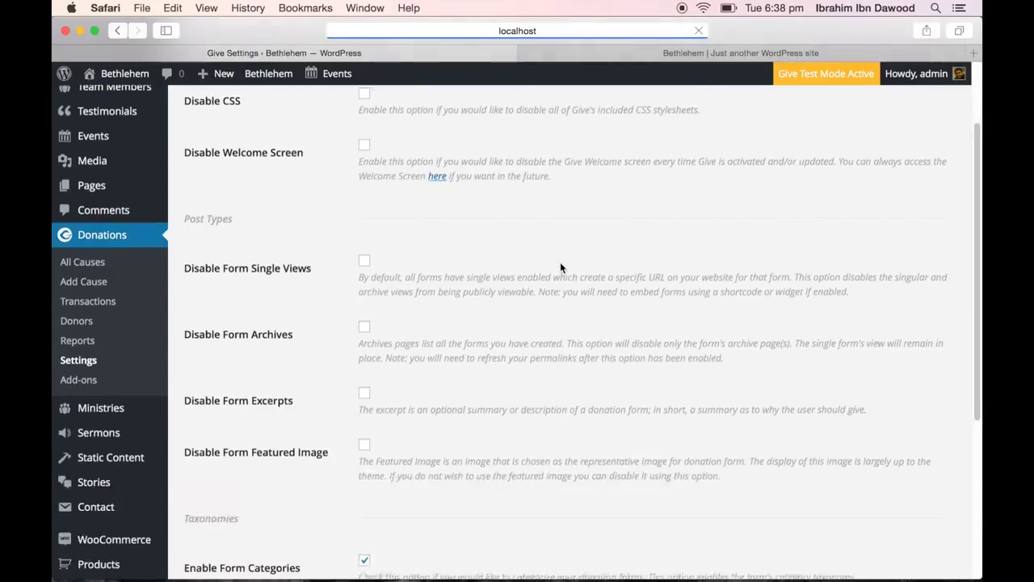
scroll(444, 299, down, 5)
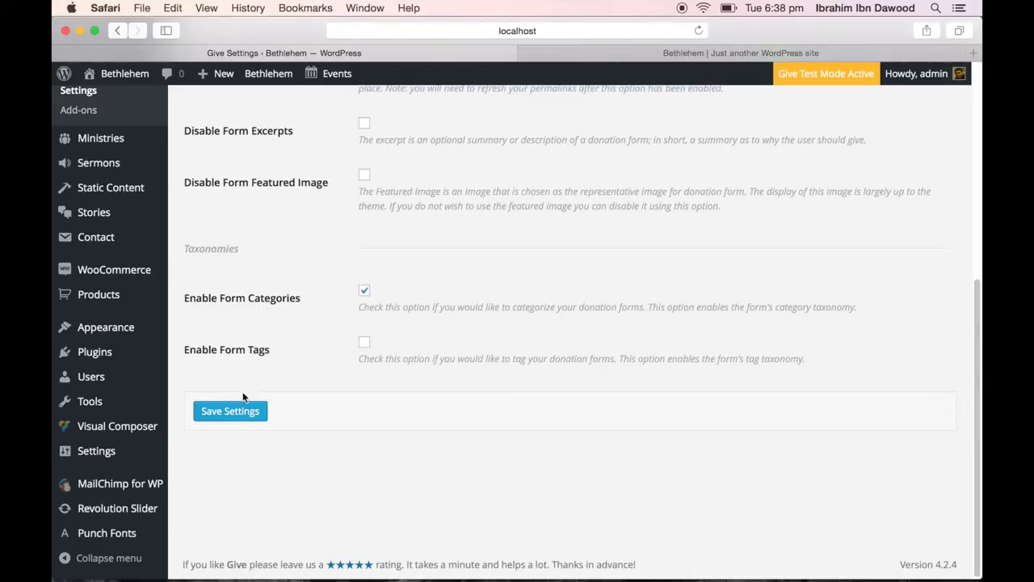
click(237, 412)
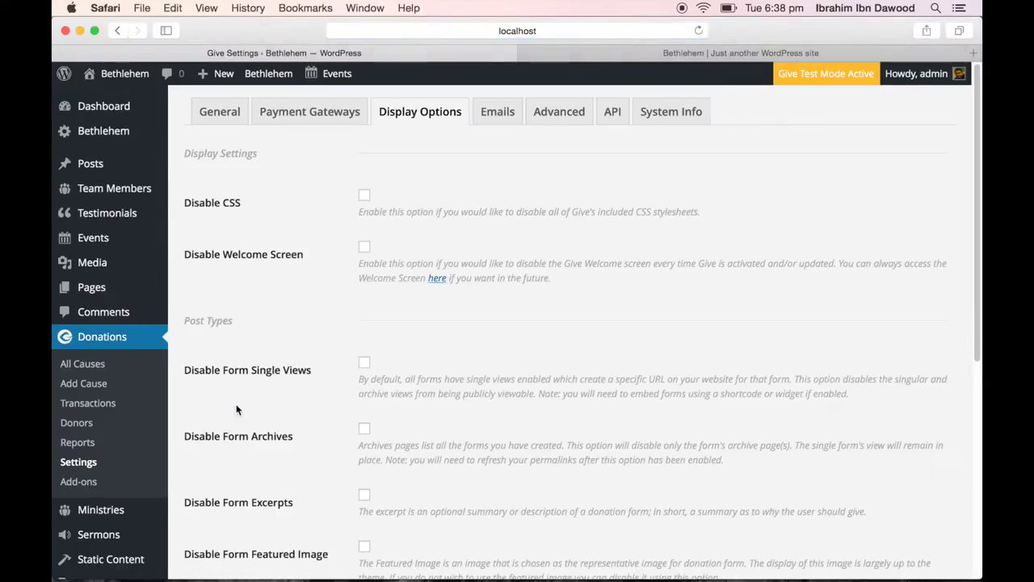
Set the events template to Default Events Template in The Events Calendar's display settings and save the changes
scroll(238, 397, down, 1)
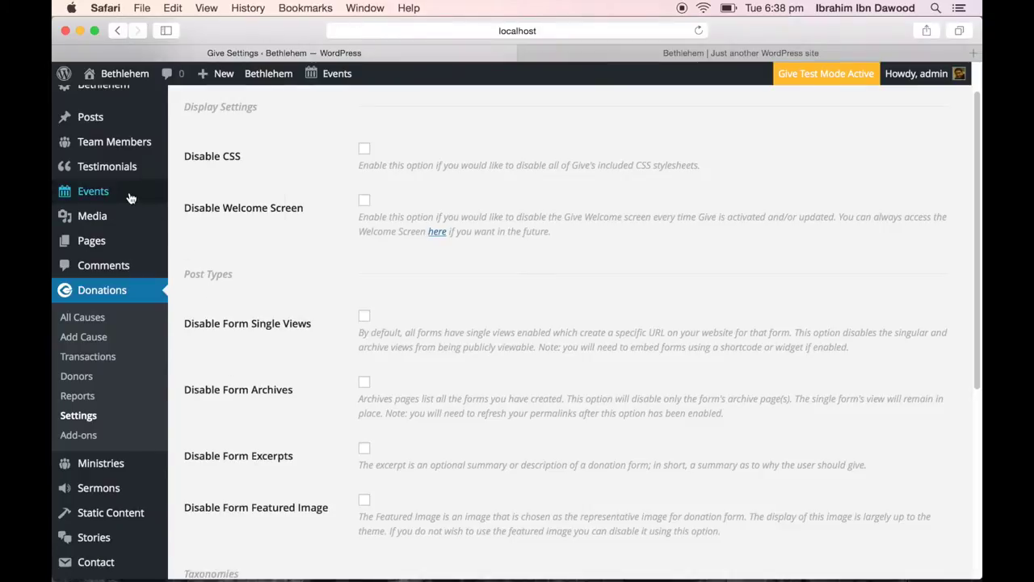
mouse_move(132, 194)
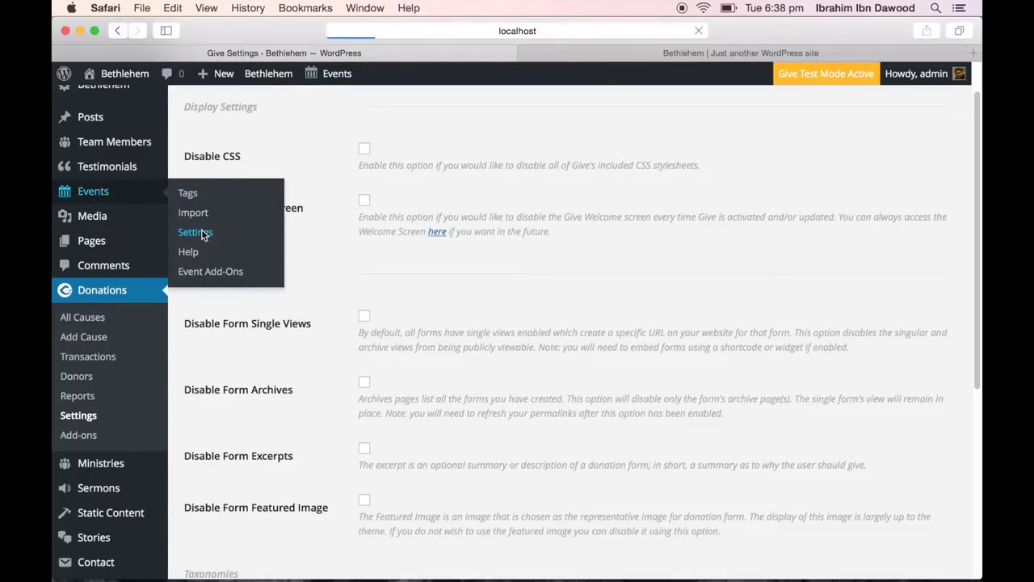
click(201, 232)
scroll(220, 256, down, 10)
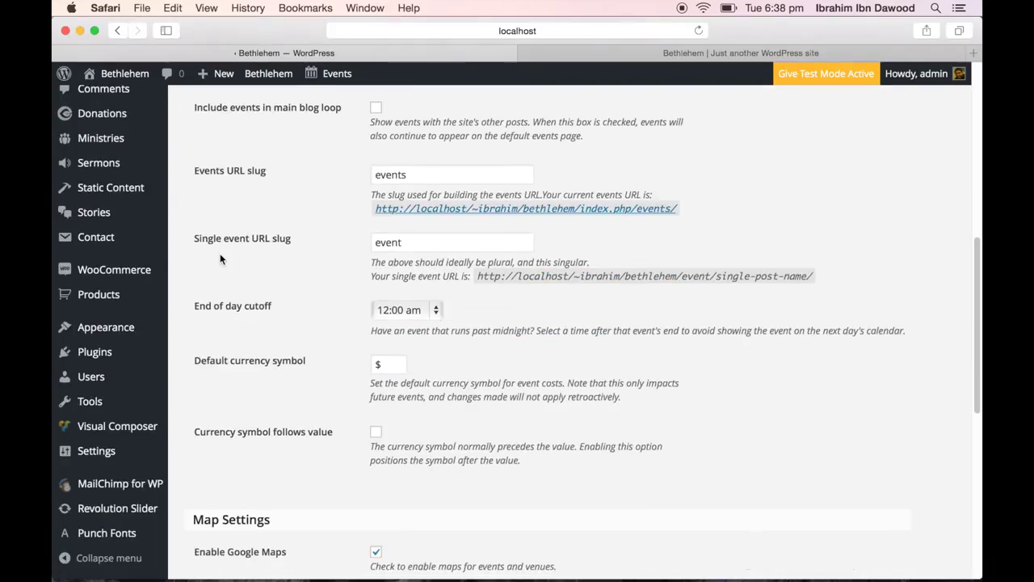
scroll(220, 256, up, 10)
click(280, 145)
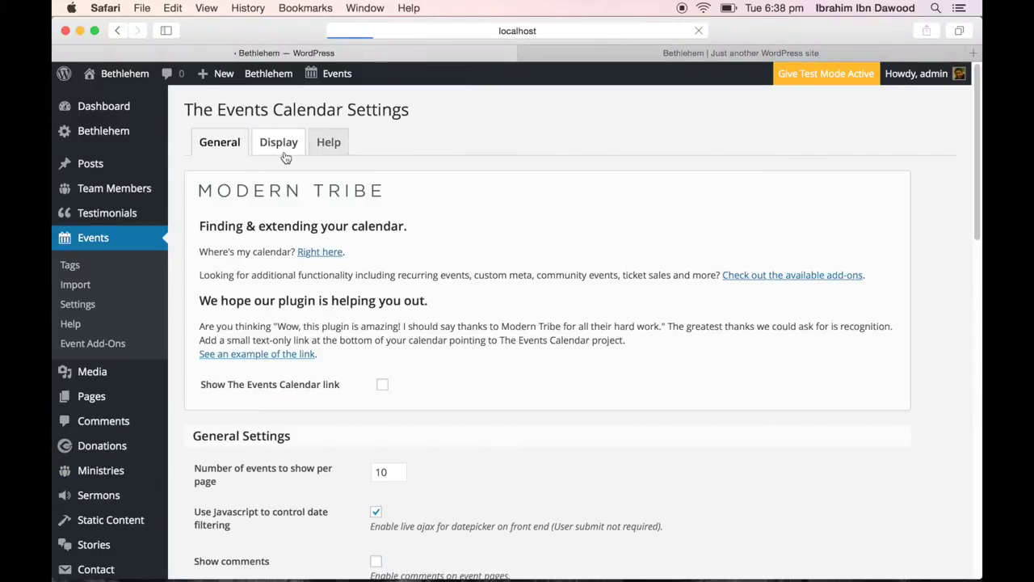
scroll(429, 288, down, 5)
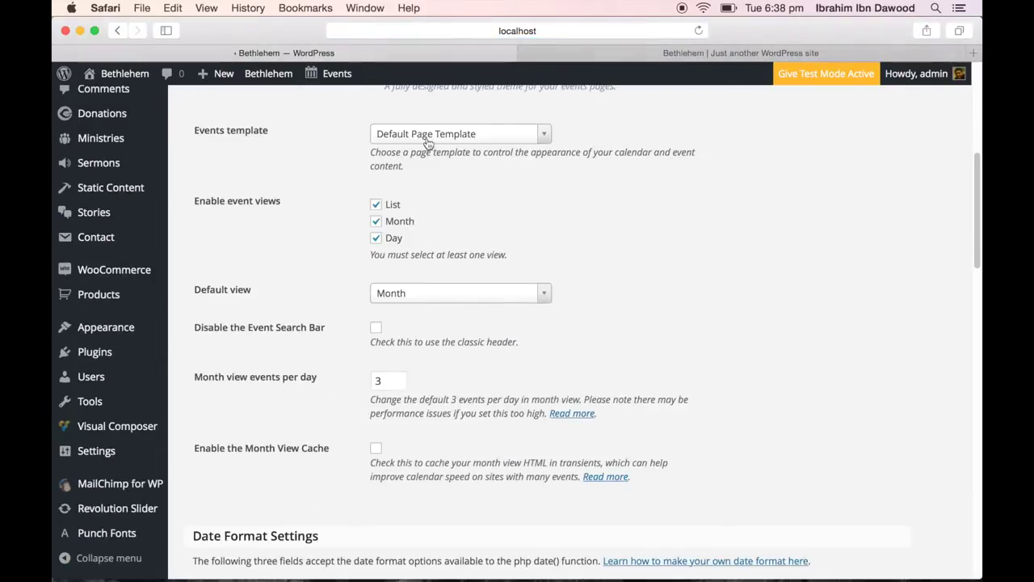
click(427, 136)
click(432, 171)
scroll(607, 299, down, 15)
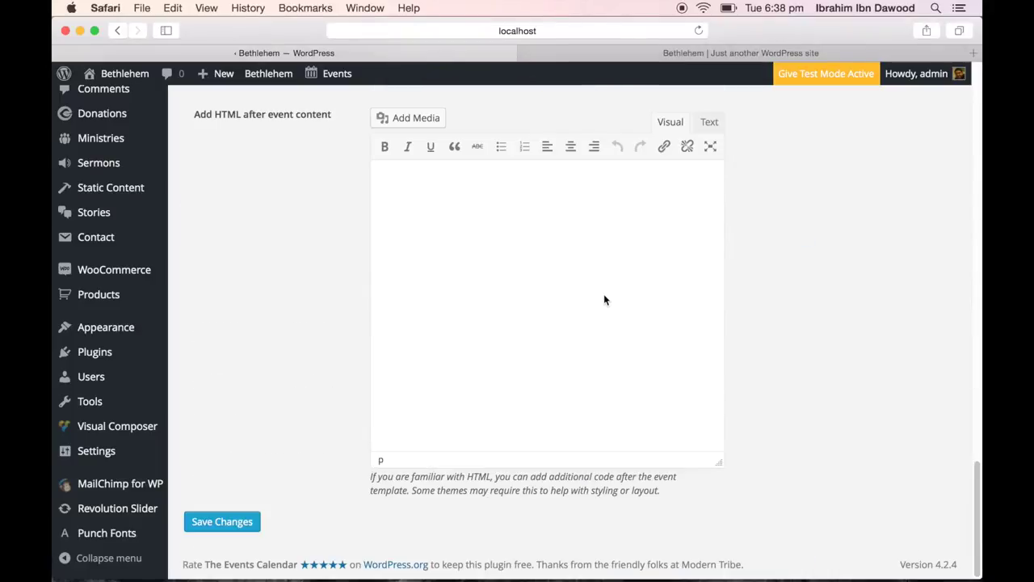
click(224, 521)
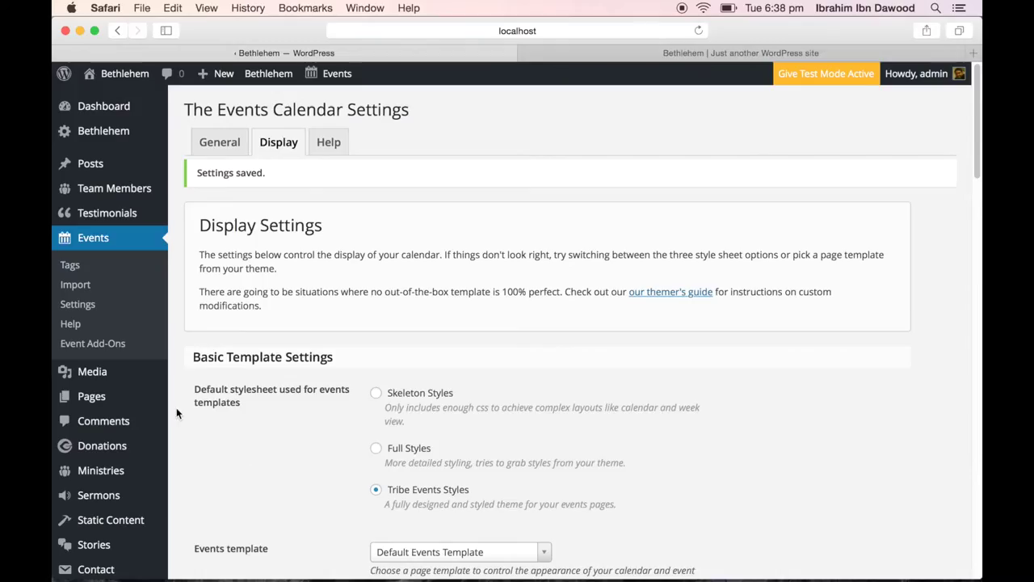
Install the WordPress importer from the import tools, activate it and run it
scroll(176, 408, down, 5)
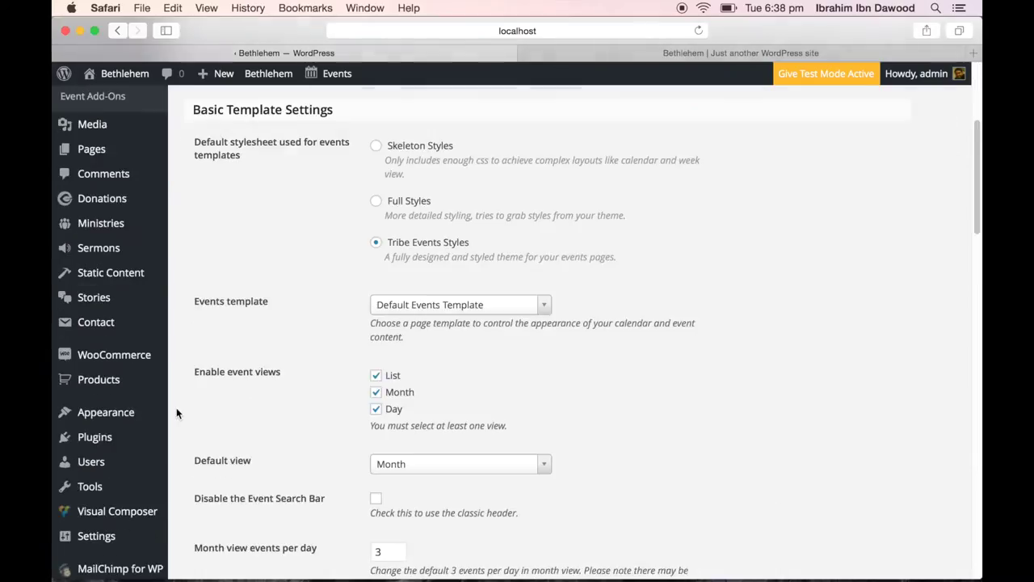
scroll(134, 425, down, 2)
mouse_move(134, 426)
click(198, 455)
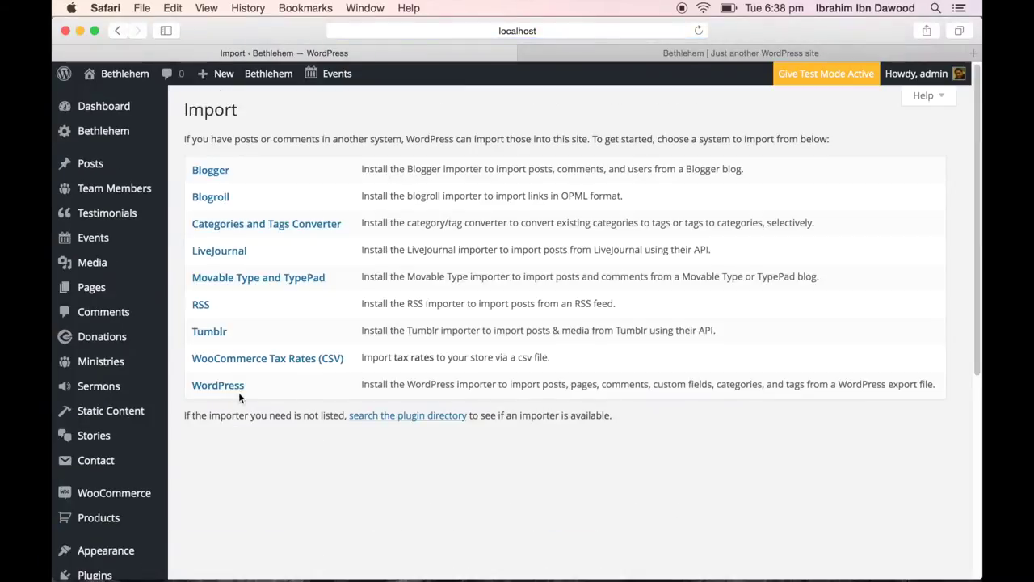
click(233, 386)
click(757, 539)
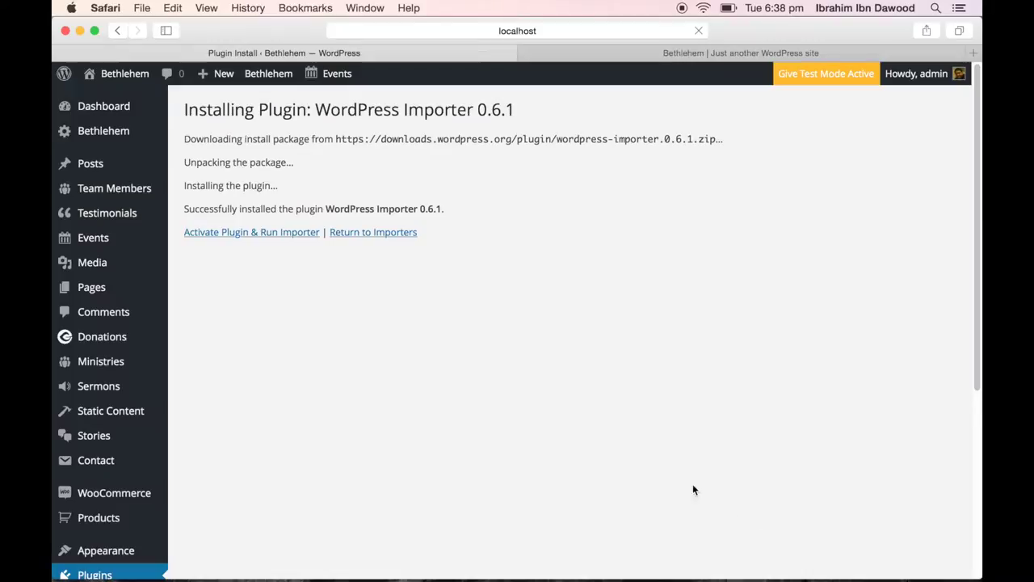
click(283, 234)
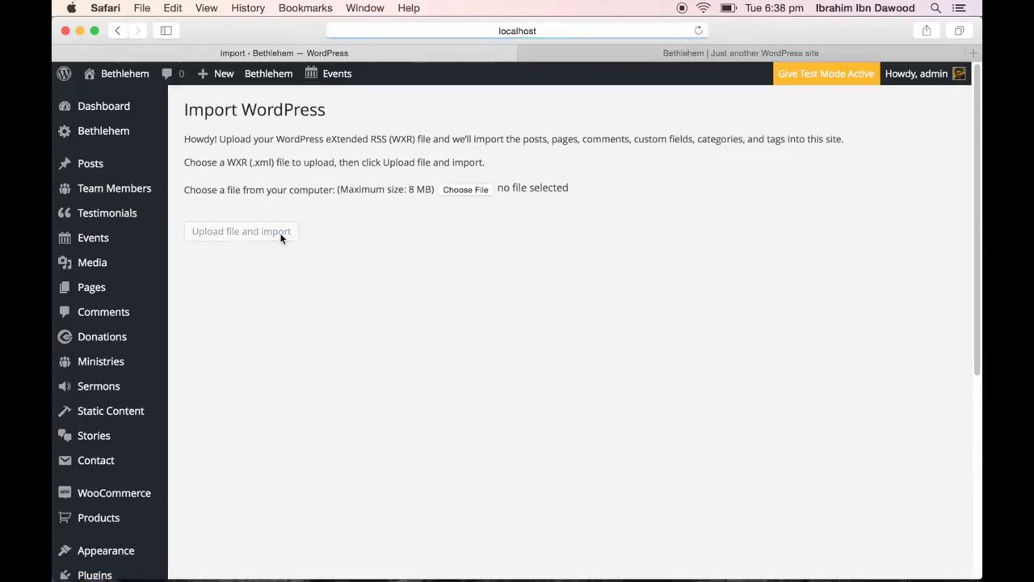
Choose dummy-data.xml from the dummy-data folder inside assets and upload it to the WordPress importer
click(449, 190)
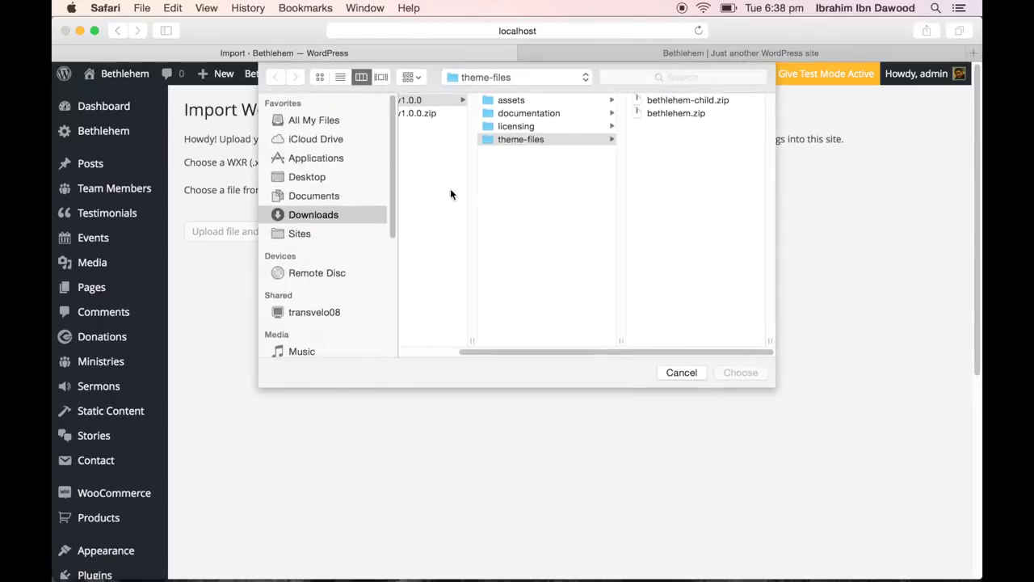
click(543, 100)
click(668, 101)
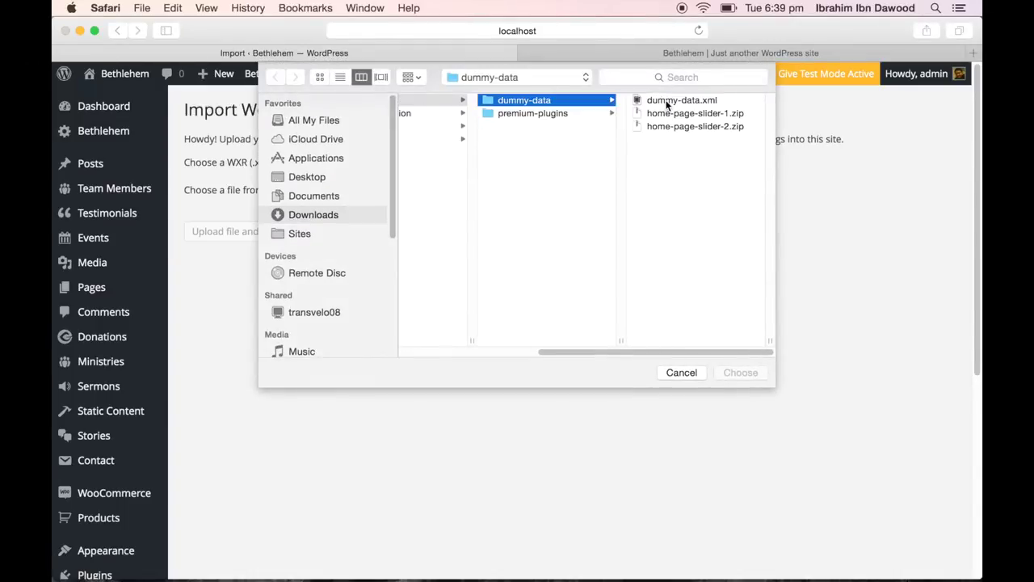
double_click(677, 100)
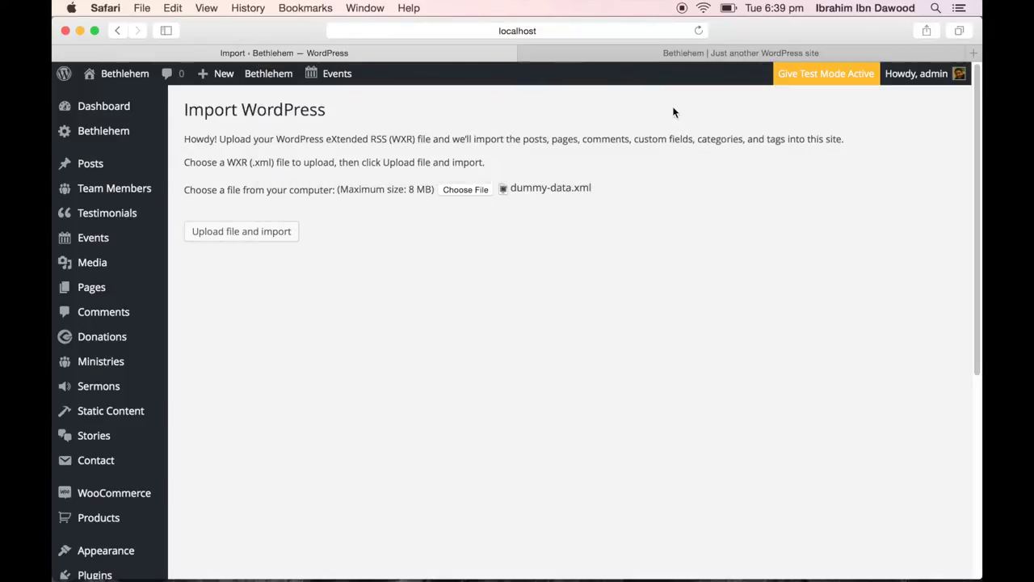
click(240, 231)
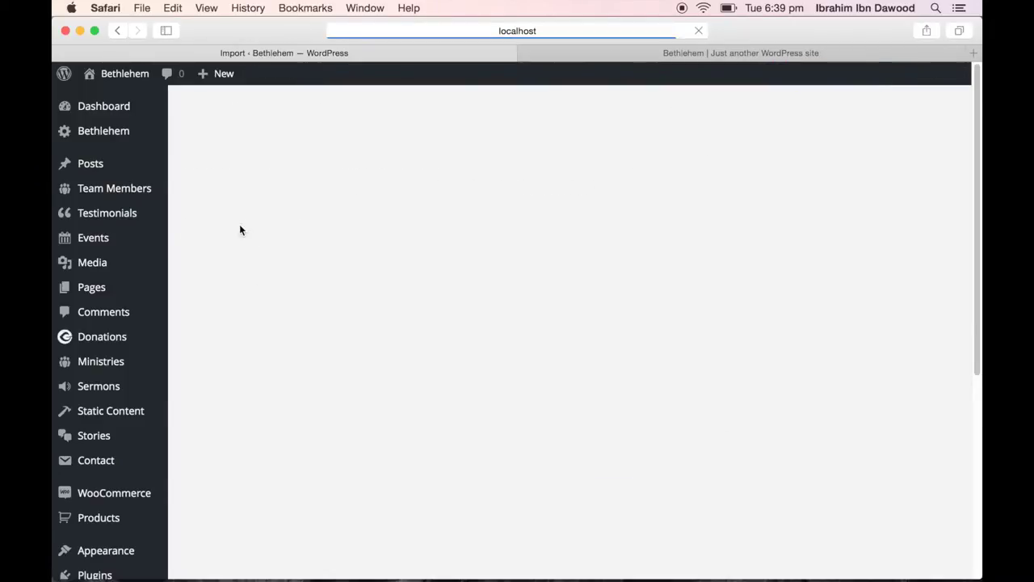
Assign the imported posts to the existing admin user, include file attachments, and run the import
click(407, 282)
click(407, 296)
click(232, 338)
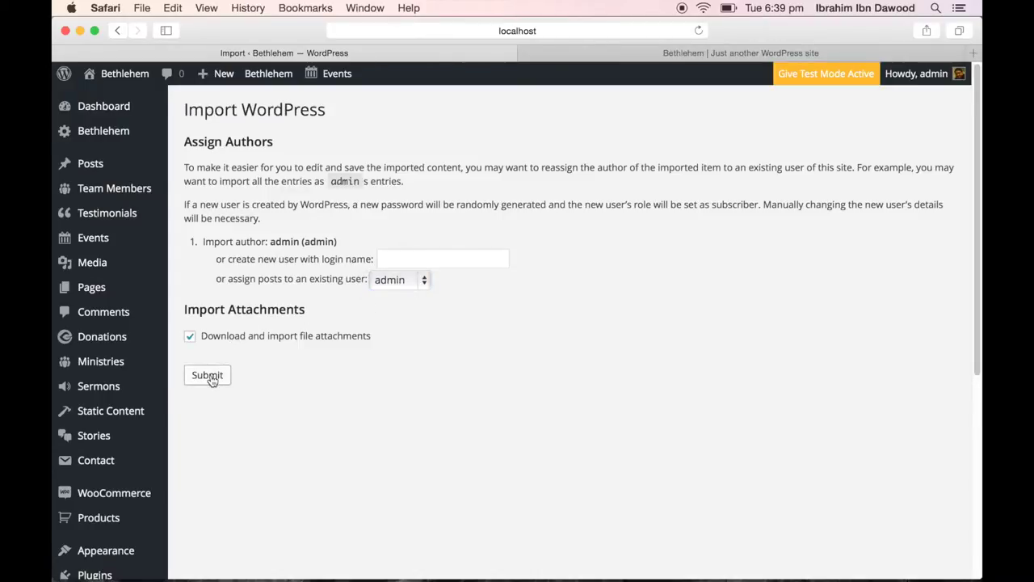
click(209, 375)
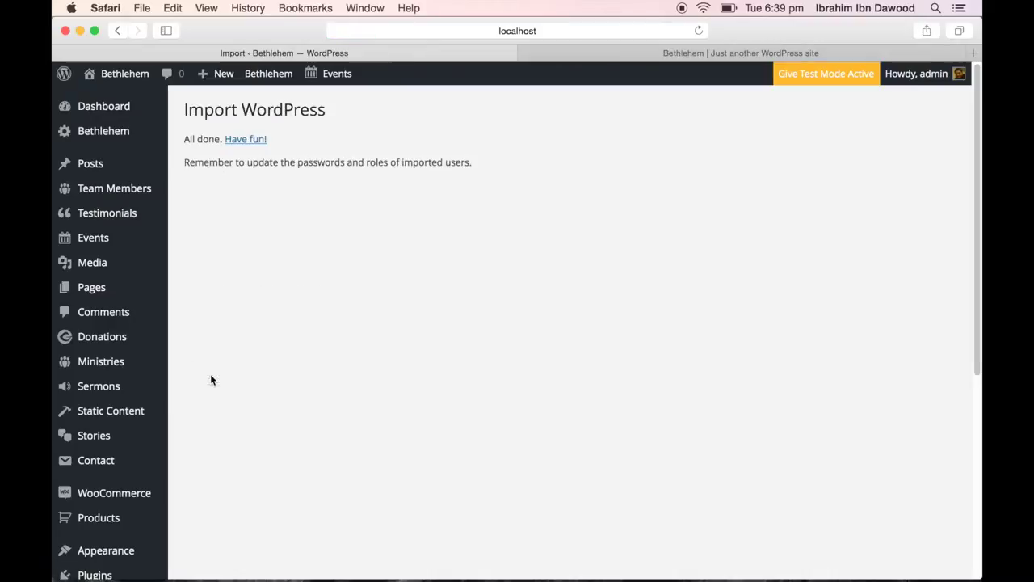
In the reading settings, use a static front page with Home v1 as front page and Blog as posts page, and save
scroll(210, 380, down, 5)
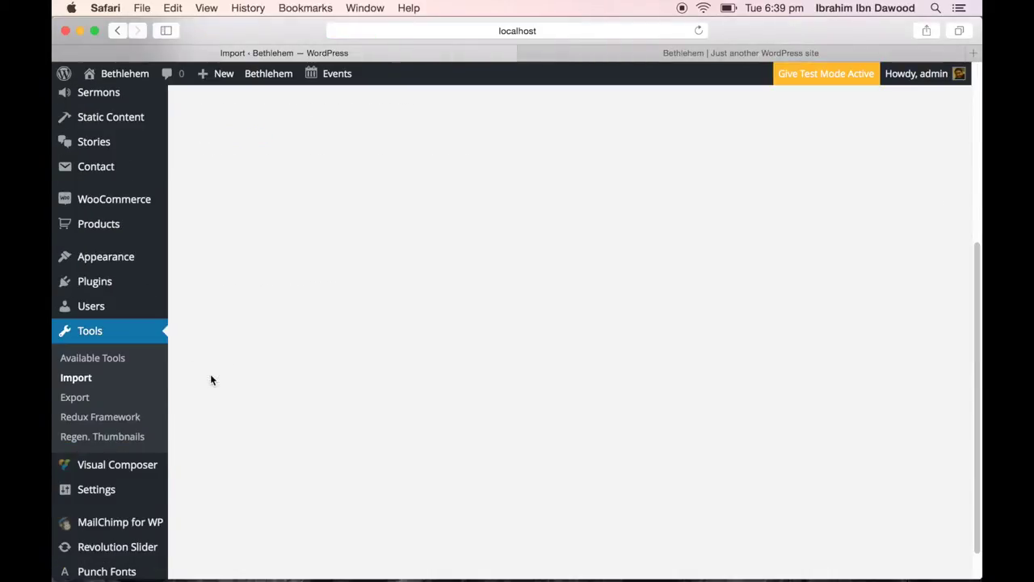
mouse_move(134, 453)
click(208, 449)
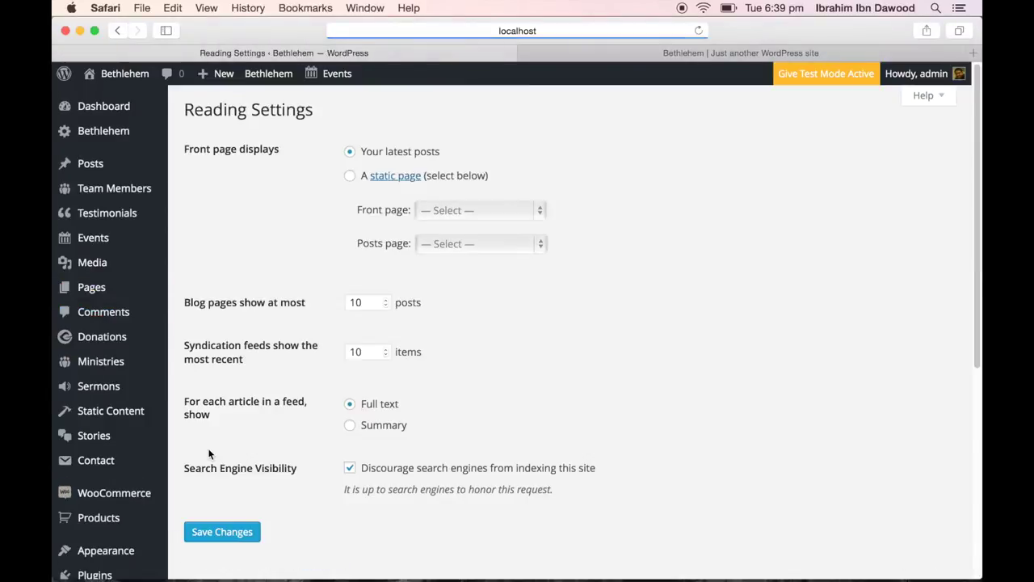
click(349, 175)
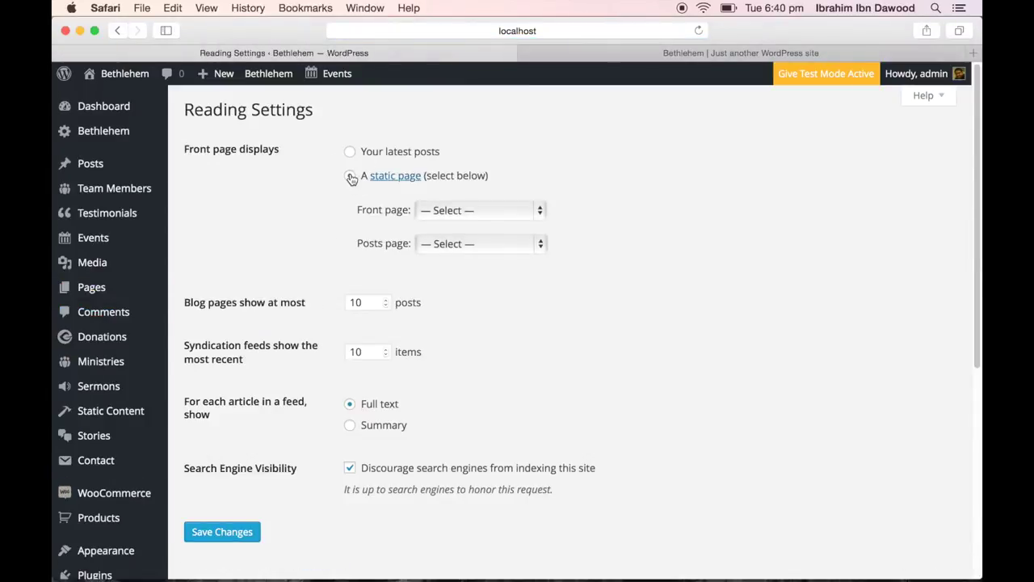
click(452, 212)
click(455, 318)
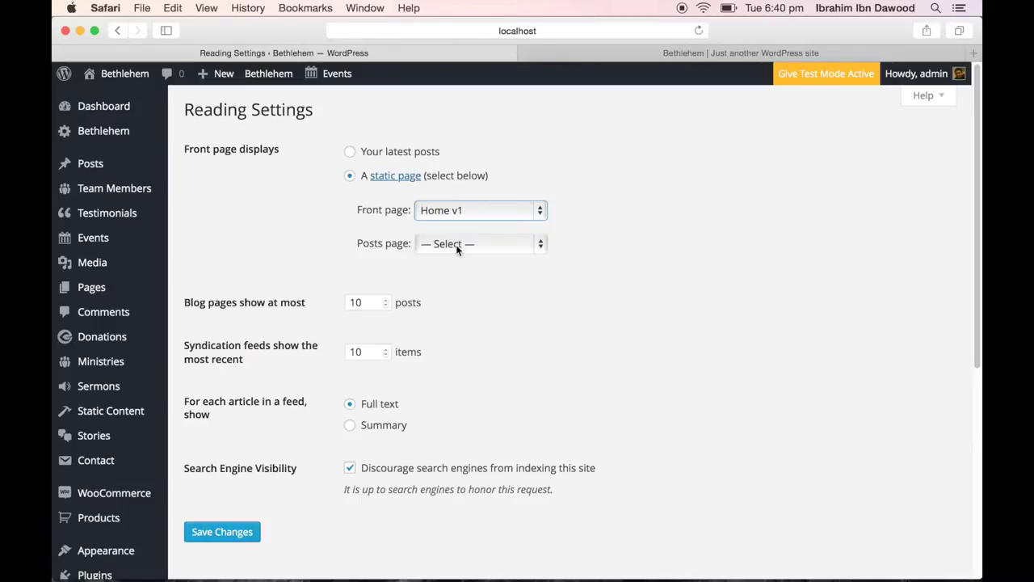
click(456, 245)
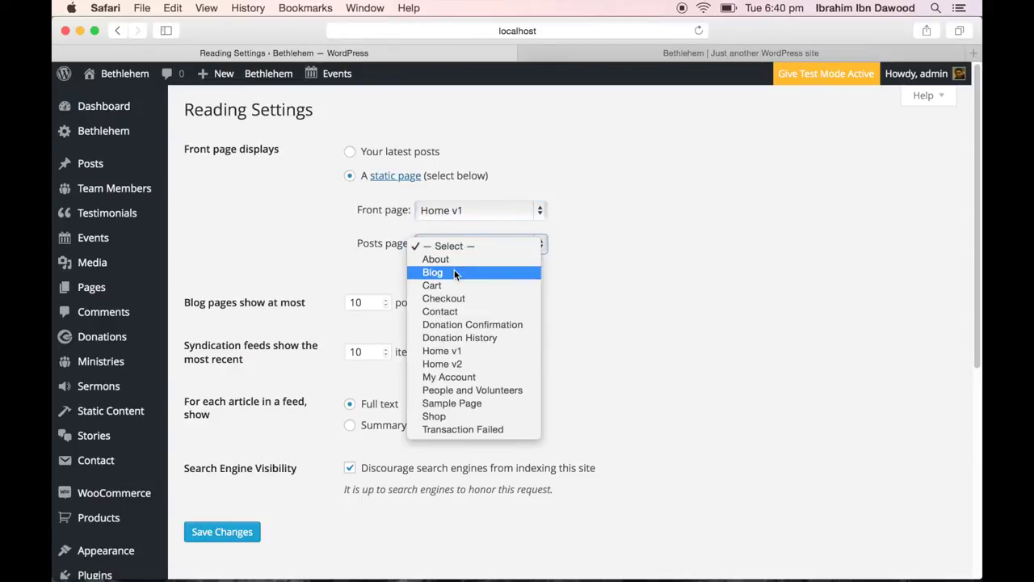
click(454, 274)
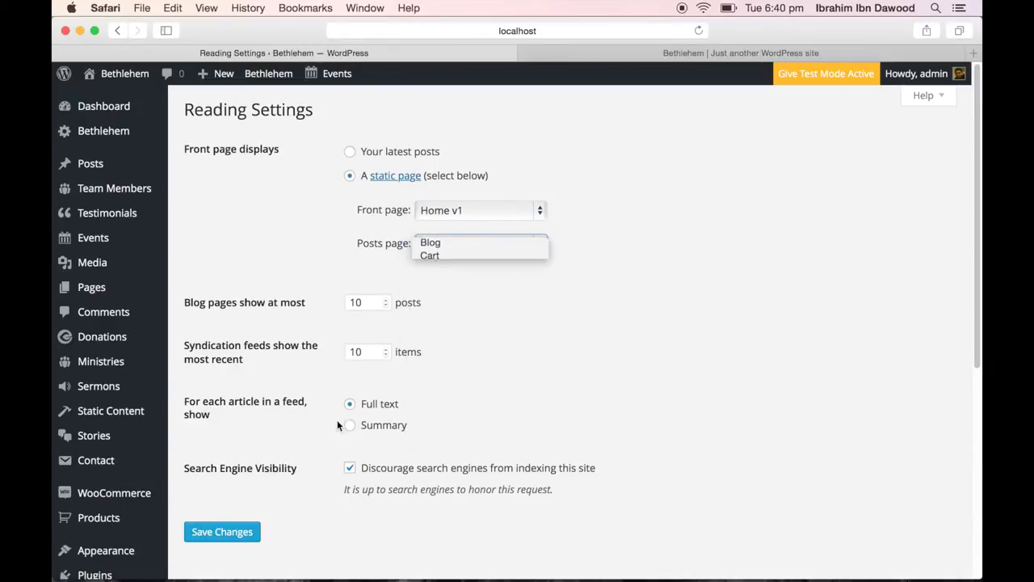
click(233, 532)
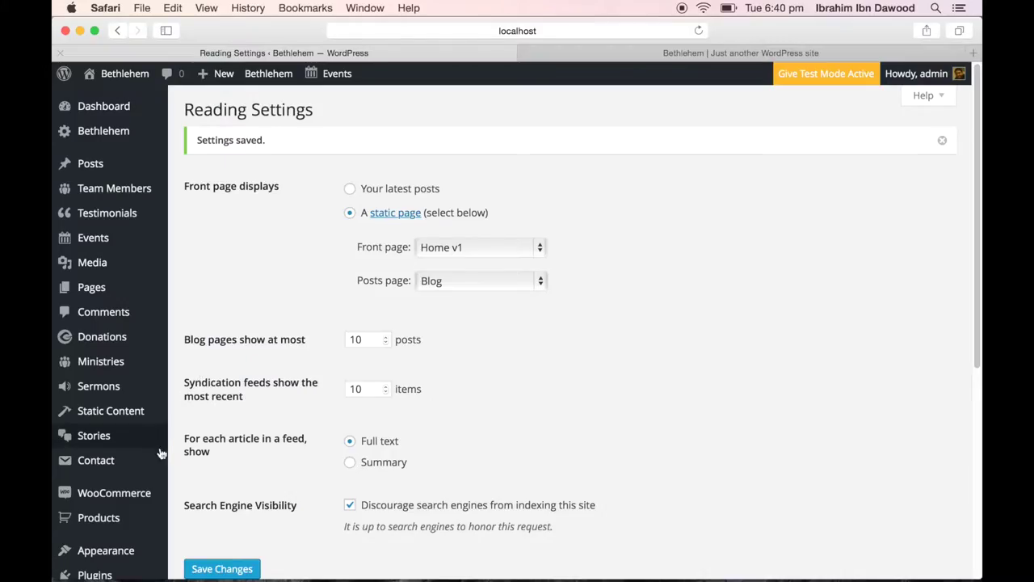
Import home-page-slider-1.zip into Revolution Slider, keeping custom animations and static styles on overwrite
scroll(151, 497, down, 5)
click(153, 511)
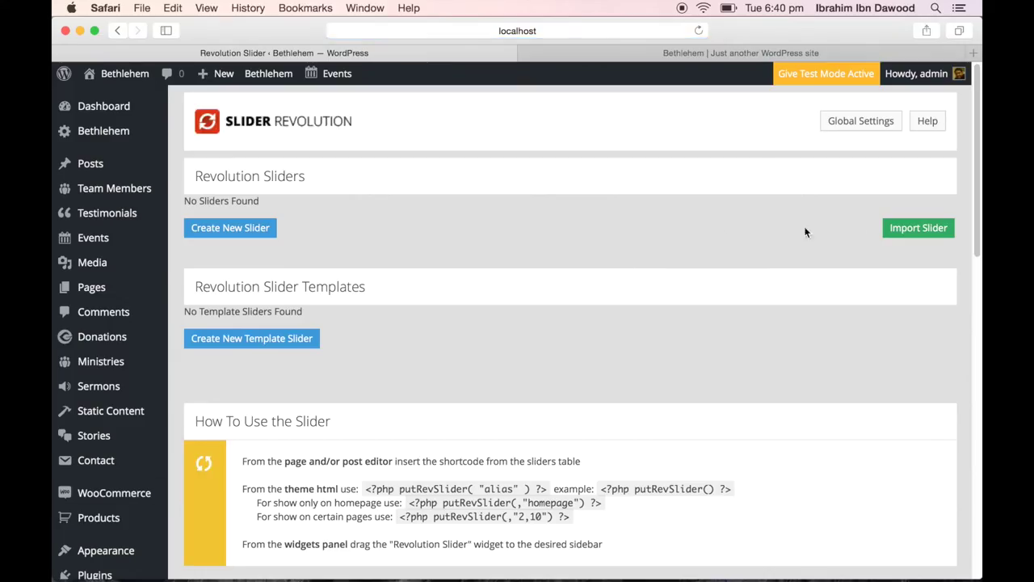
click(902, 228)
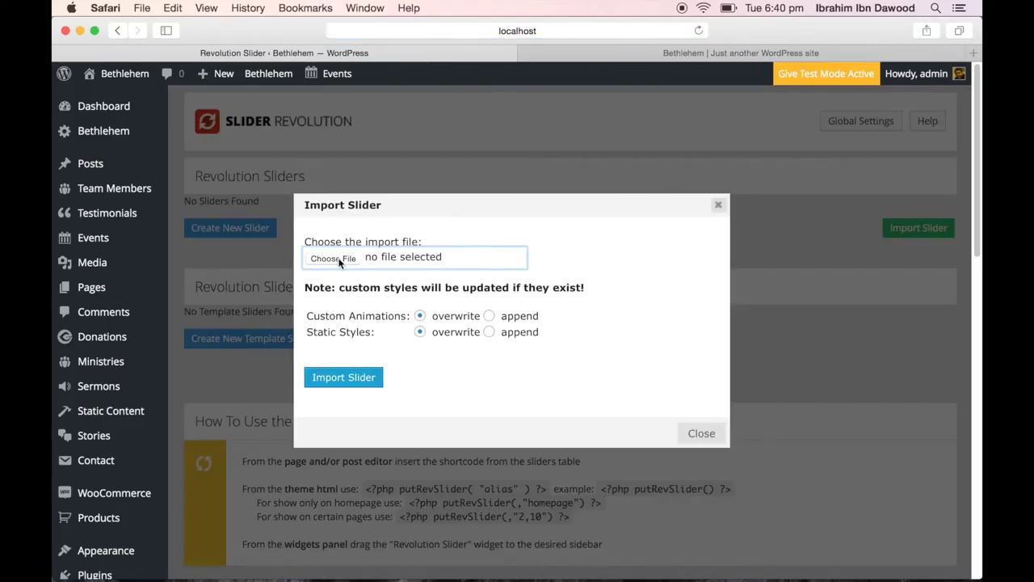
click(333, 258)
click(688, 113)
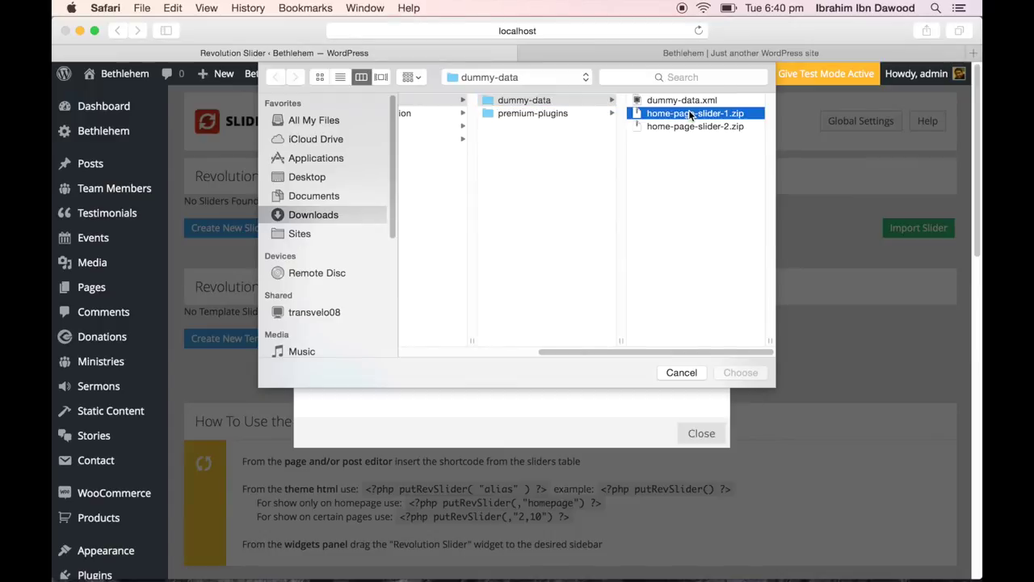
double_click(691, 114)
click(368, 377)
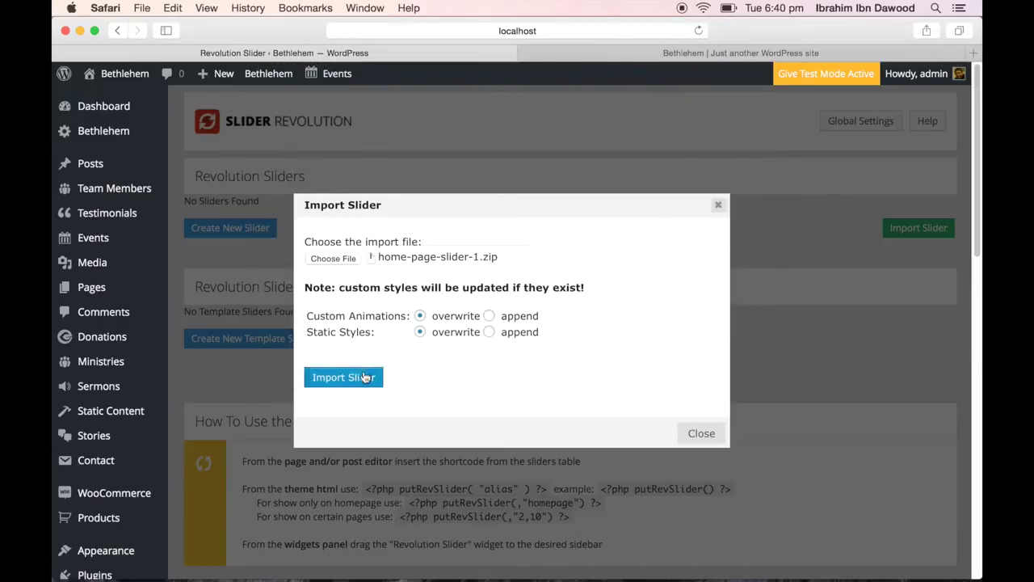
Import the second slider, home-page-slider-2.zip, into Revolution Slider with the overwrite options kept
click(896, 312)
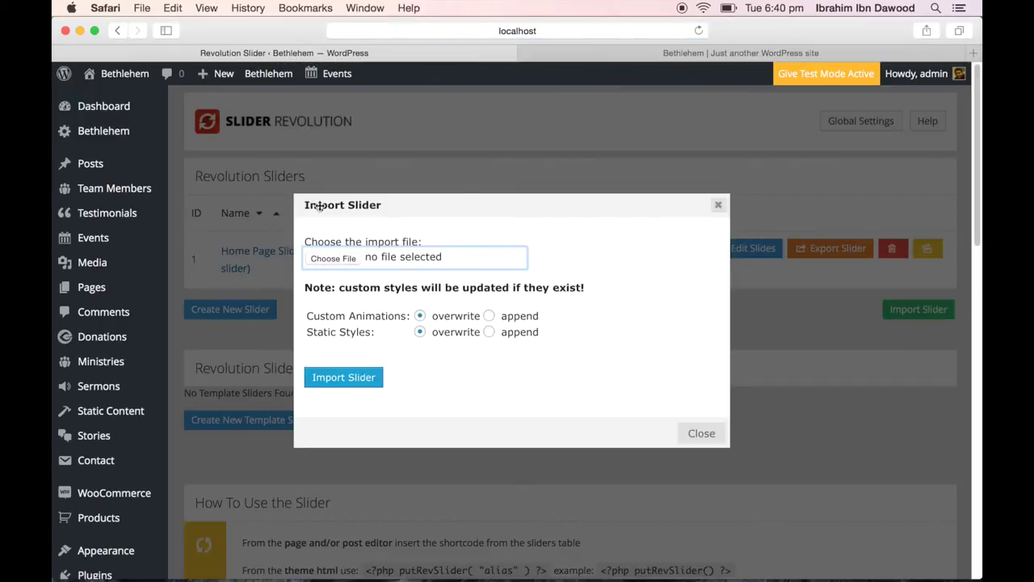
click(337, 260)
double_click(661, 127)
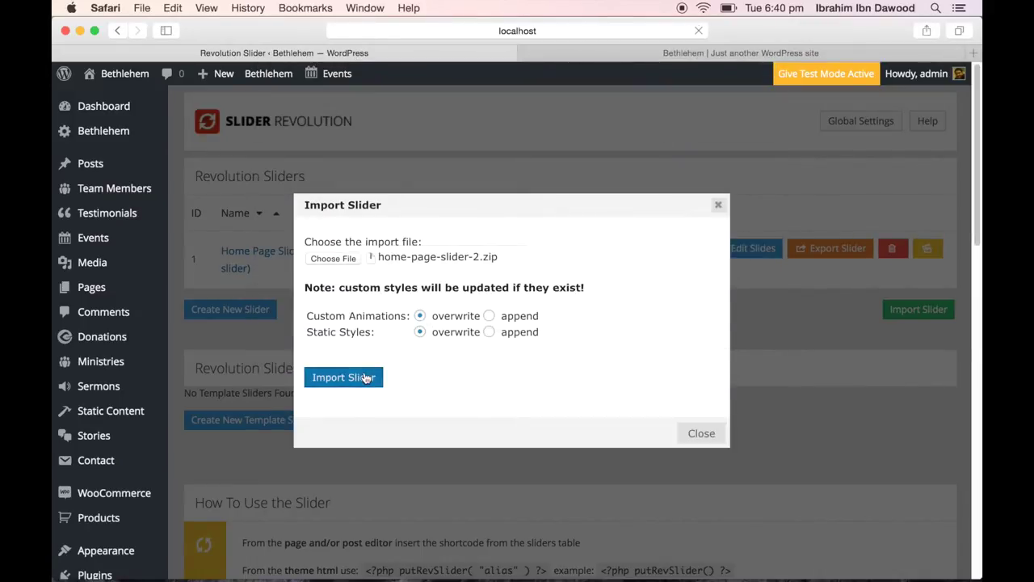
click(365, 378)
Reload the live Bethlehem site and review the home page's header, slider area and post sections
click(651, 53)
click(699, 30)
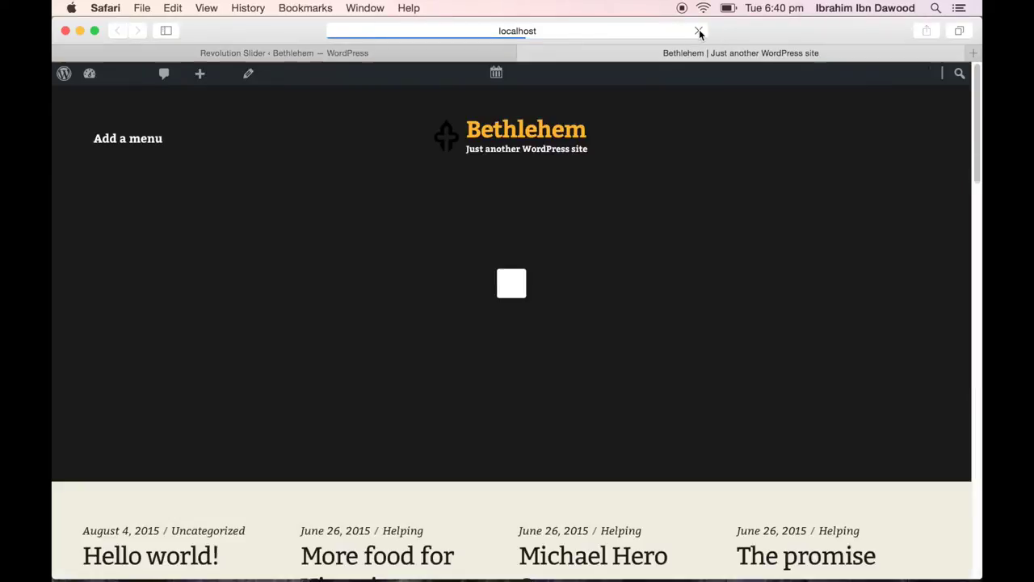
scroll(351, 162, down, 6)
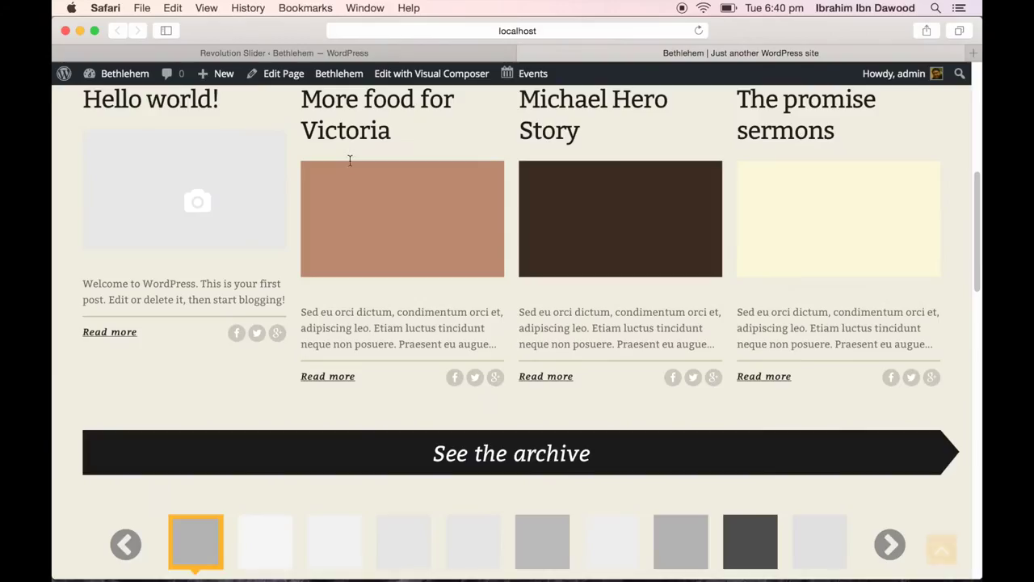
scroll(347, 129, up, 6)
Return to the admin area, assign Main Menu to the Primary Menu theme location, and save the changes
click(355, 53)
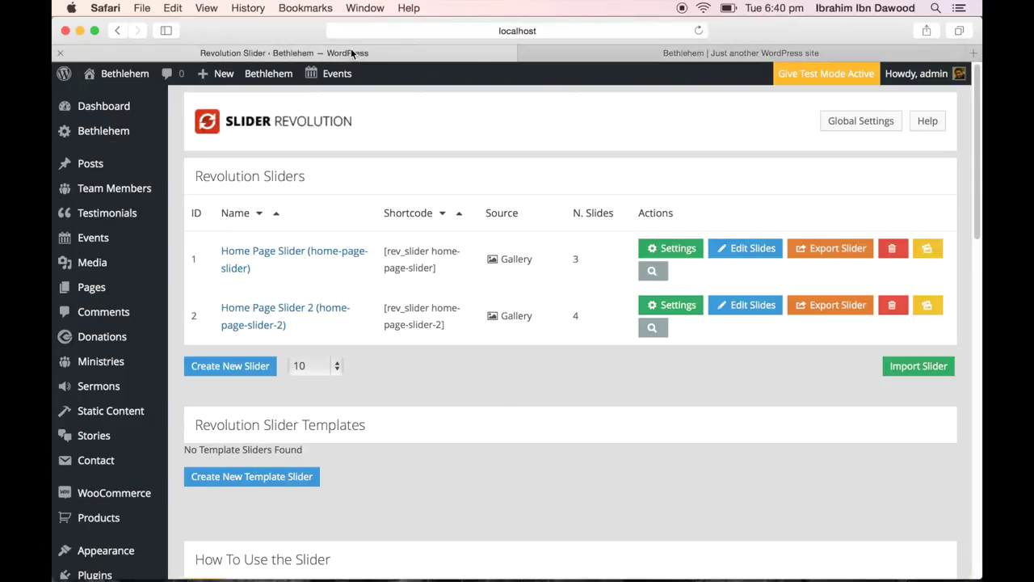
scroll(122, 477, down, 2)
mouse_move(89, 451)
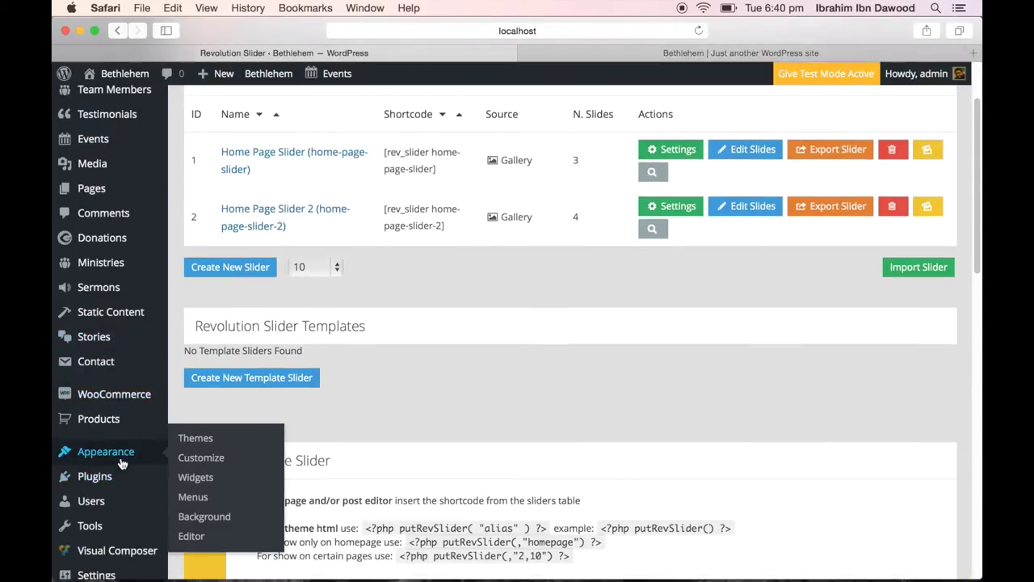
click(185, 495)
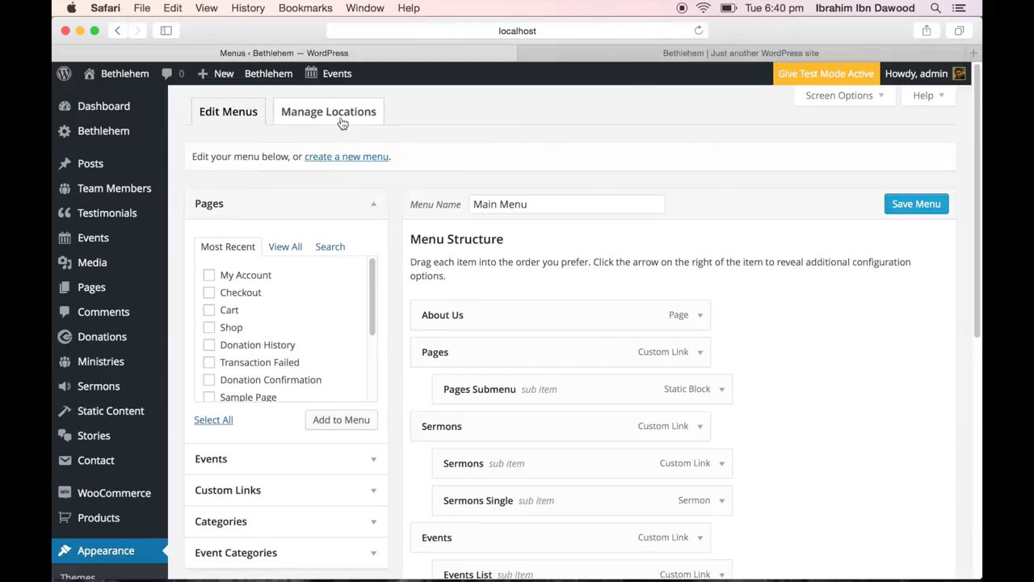
click(381, 200)
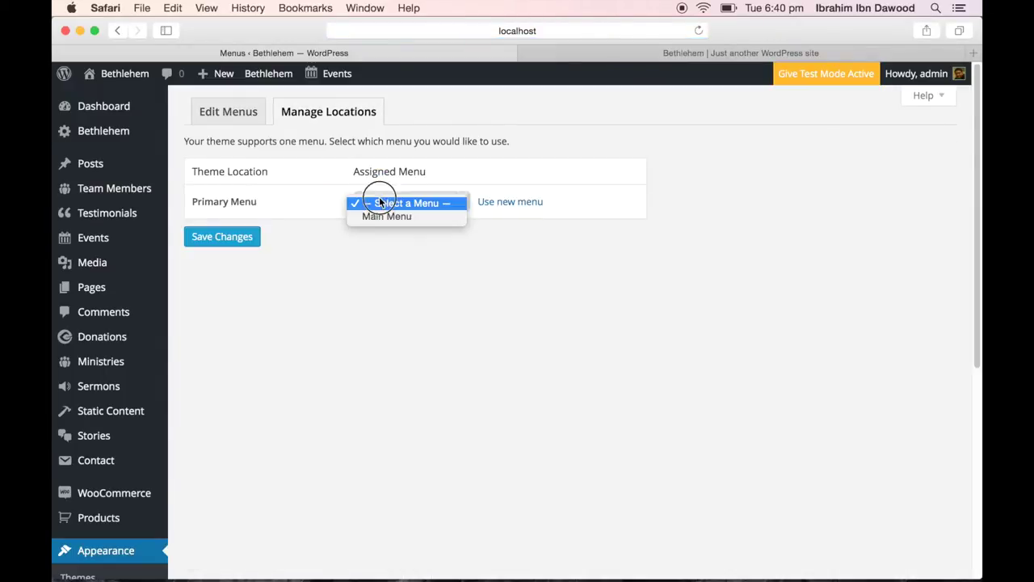
click(375, 217)
click(243, 238)
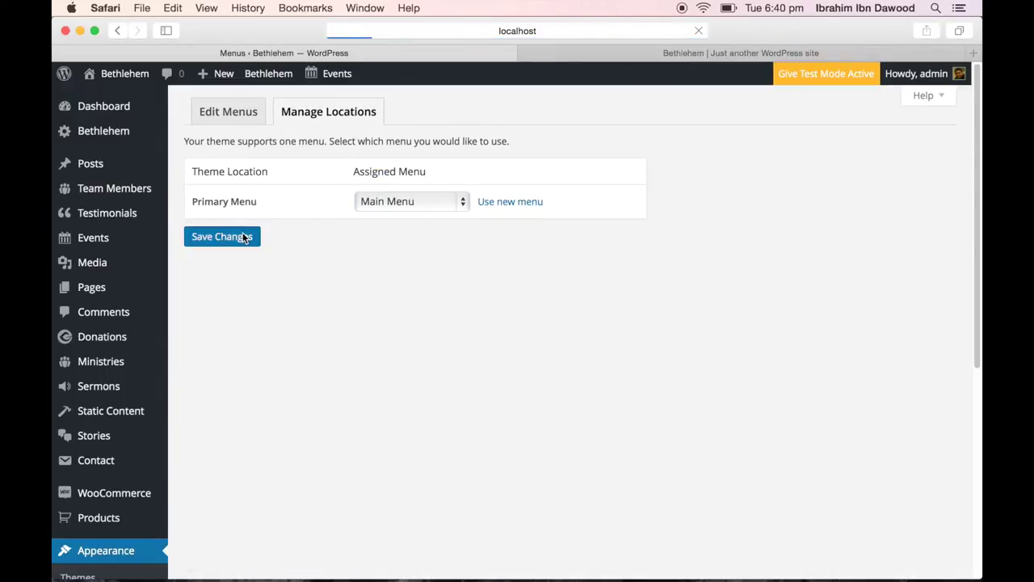
Reload the live site and check the header navigation and the rest of the home page
click(667, 55)
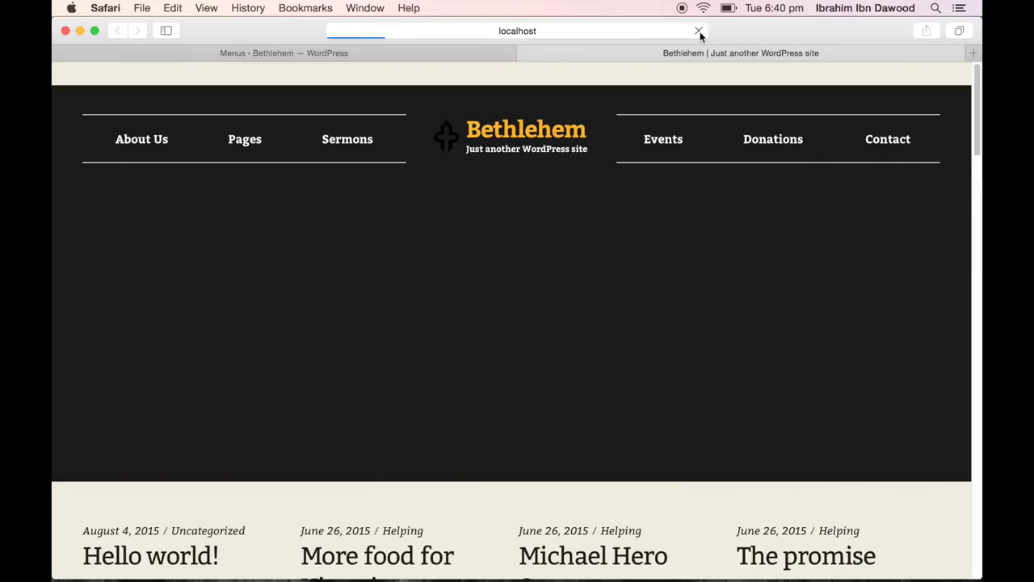
mouse_move(664, 142)
scroll(808, 272, down, 15)
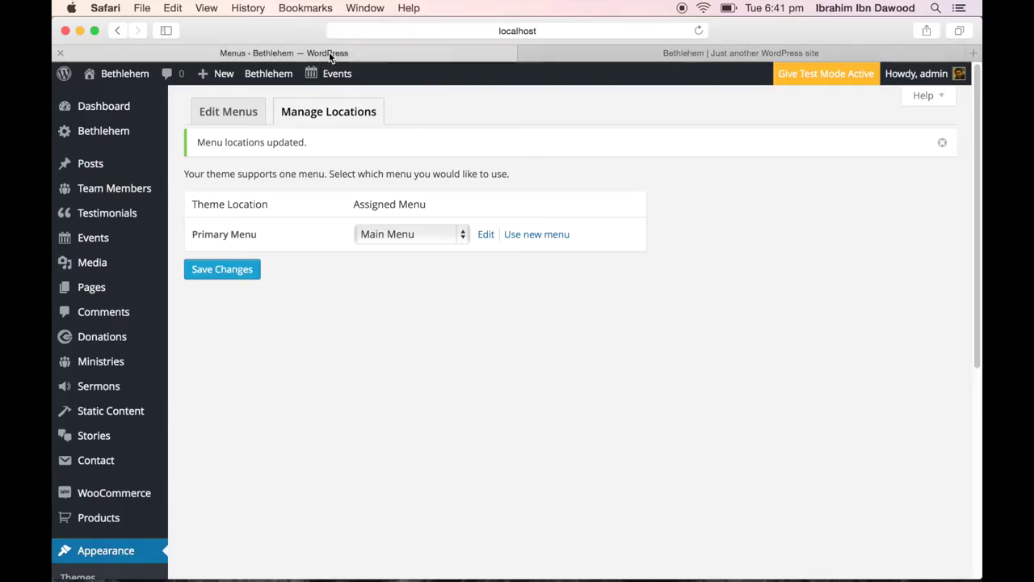
Open the Widgets settings in the admin area and expand the Footer 1, Footer 2 and Footer 3 widget areas
scroll(214, 275, down, 3)
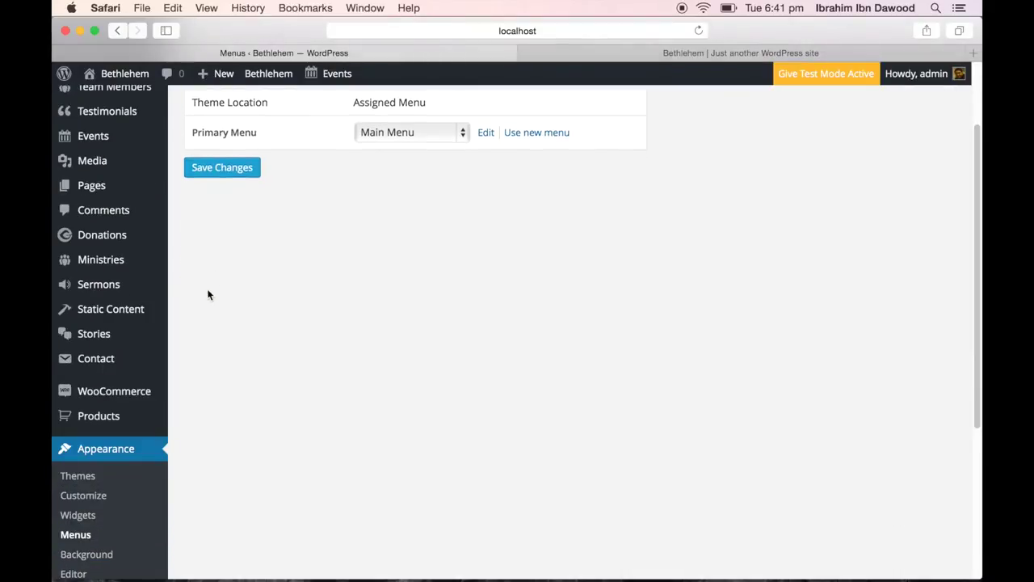
scroll(205, 325, down, 5)
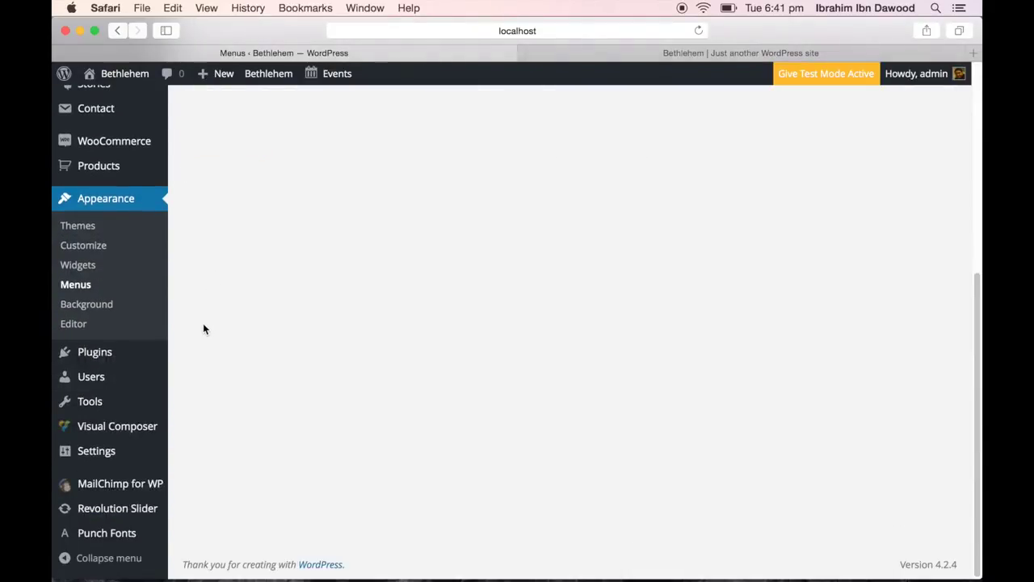
mouse_move(151, 402)
click(96, 265)
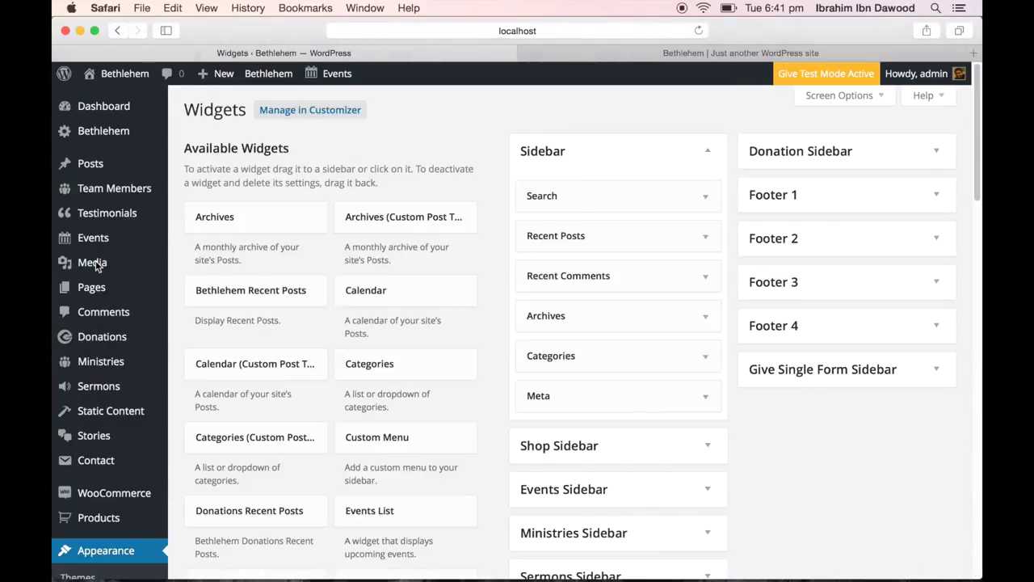
scroll(821, 458, down, 1)
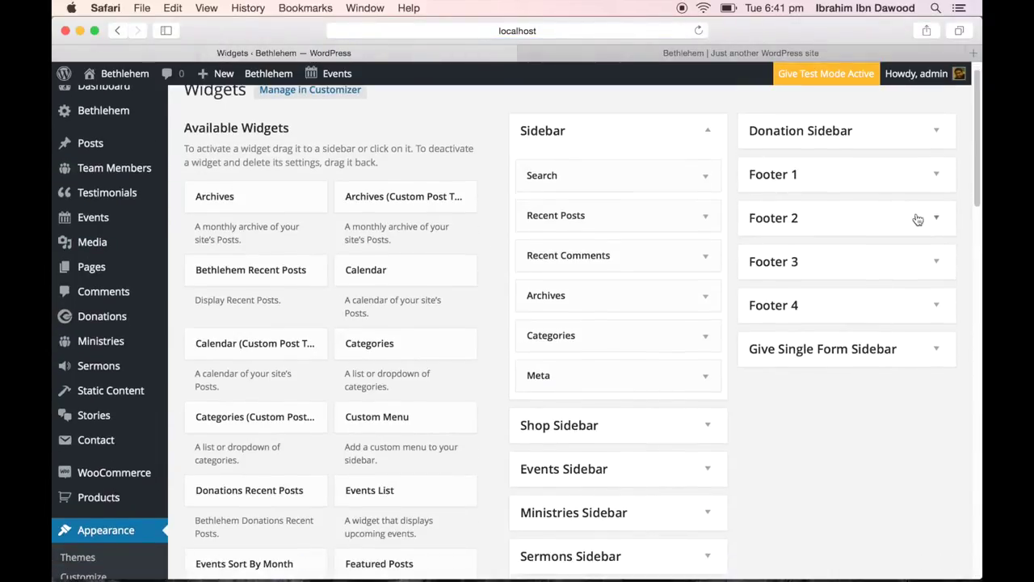
click(937, 178)
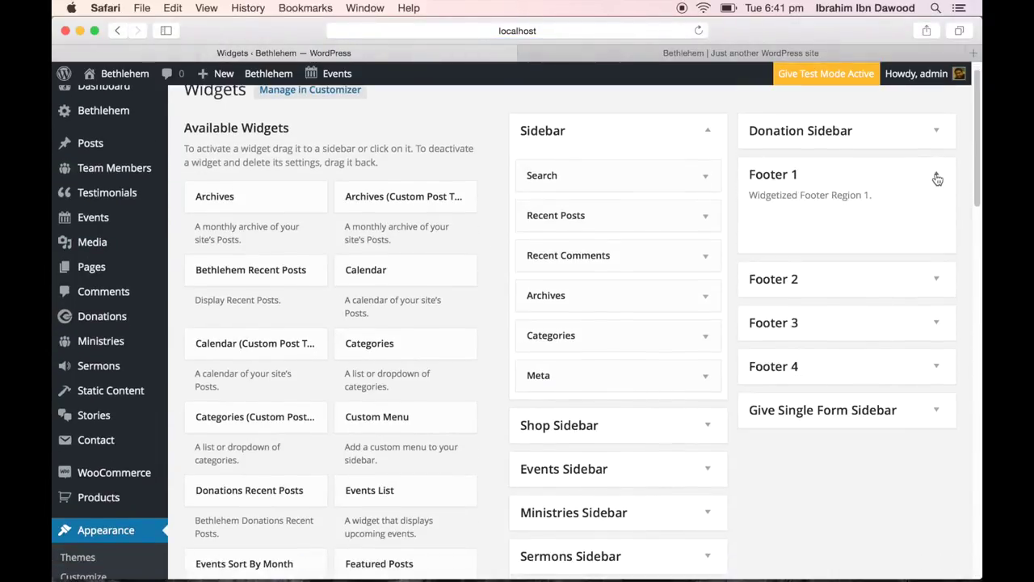
click(937, 294)
click(938, 384)
Add a Text widget to the Footer 1 area
scroll(943, 387, down, 10)
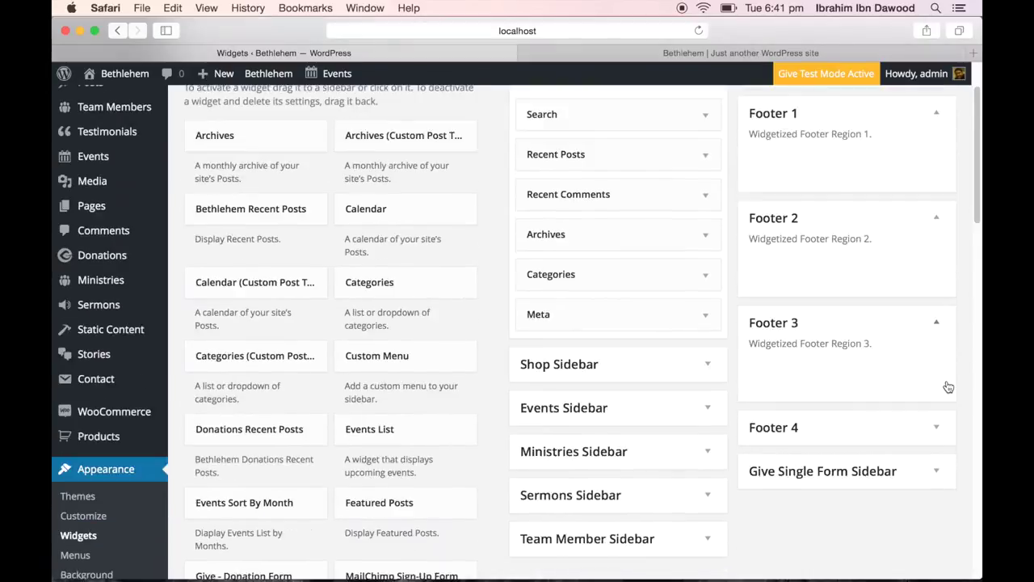
scroll(610, 461, down, 5)
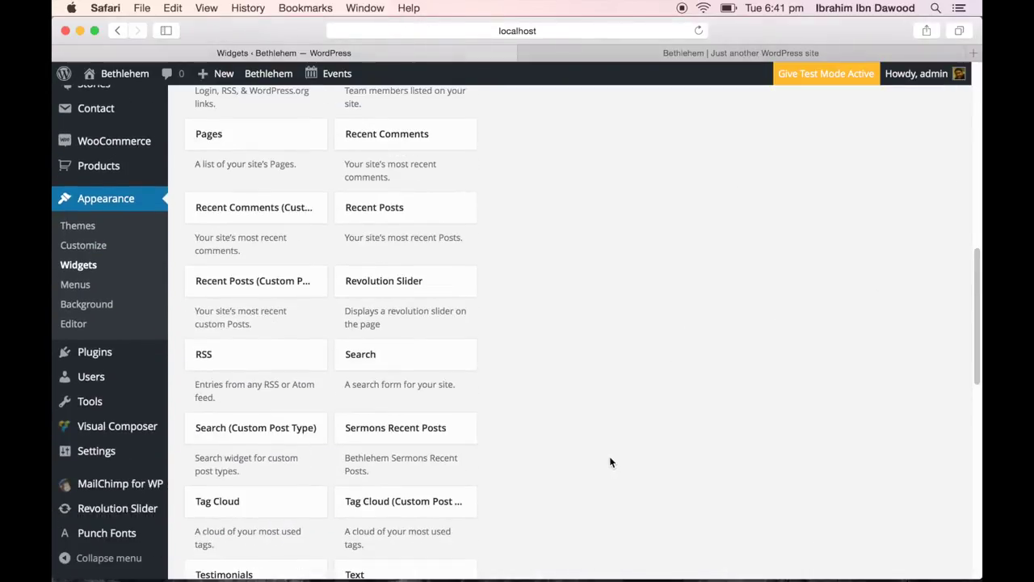
click(414, 470)
scroll(413, 480, down, 5)
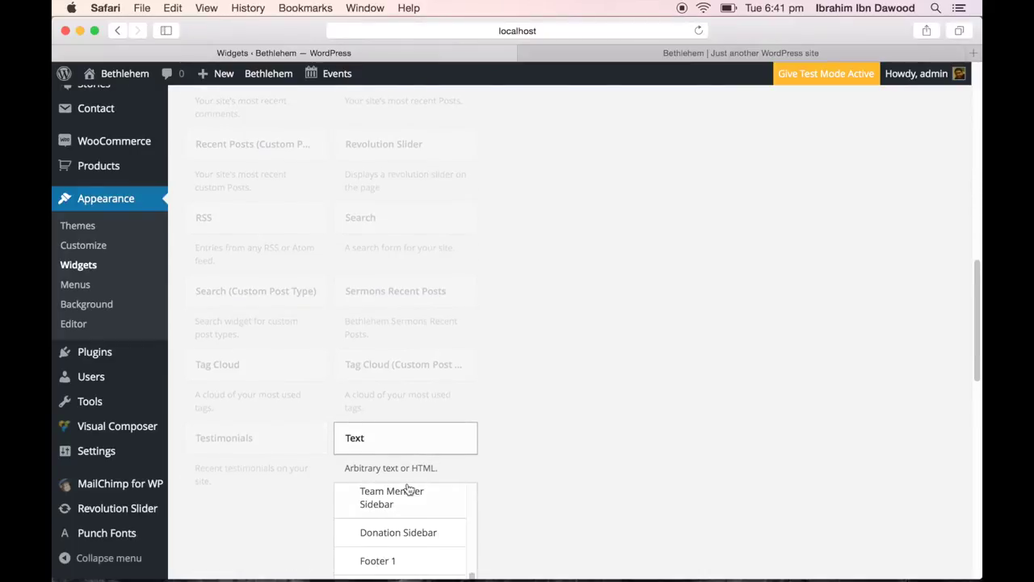
click(400, 459)
scroll(485, 461, down, 6)
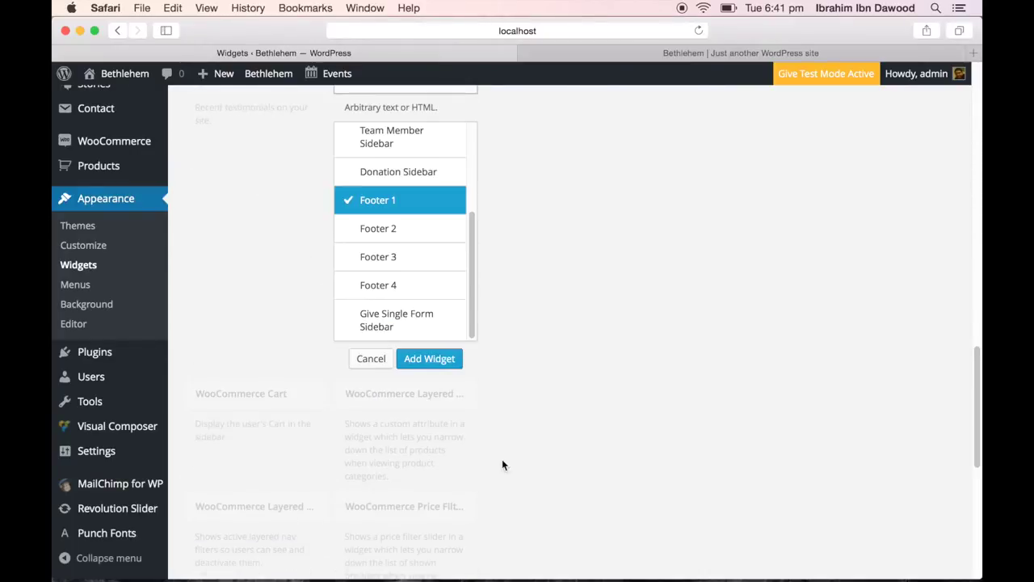
click(428, 358)
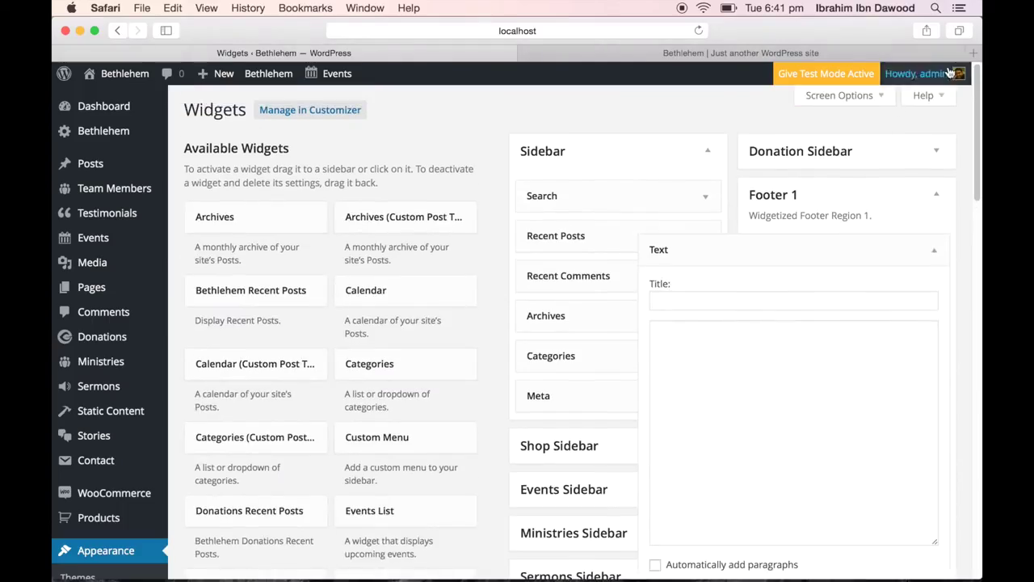
Open docs.transvelo.com/bethlehem in a new browser tab and find the Setting Footer Widget Area section of the Footer page
click(975, 52)
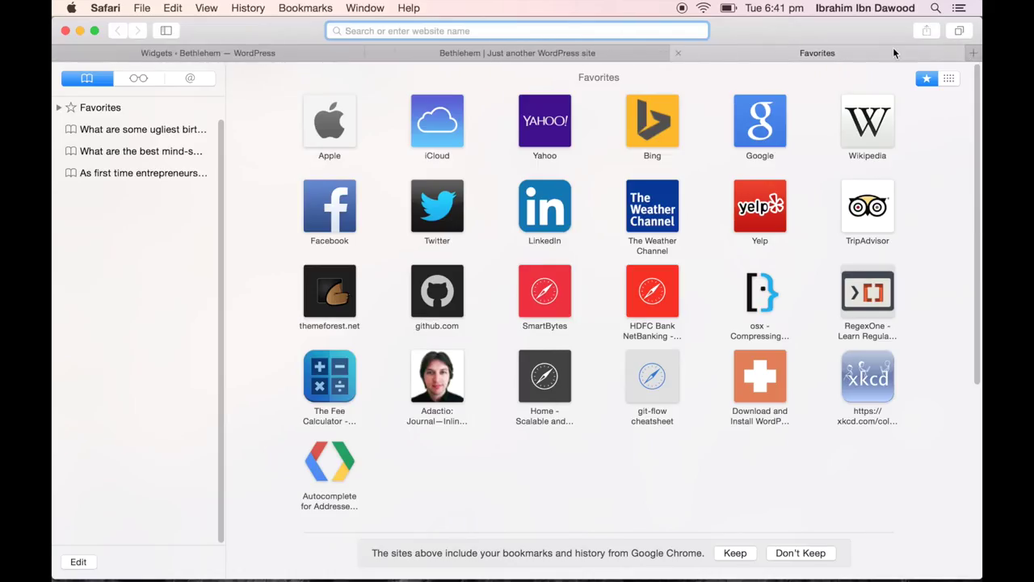
text(docs.)
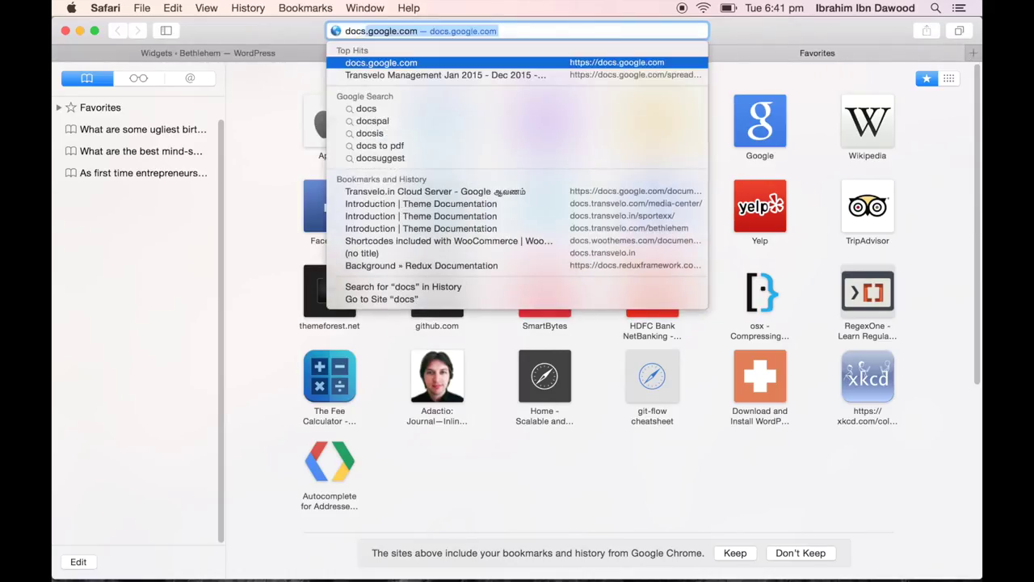
text(transve)
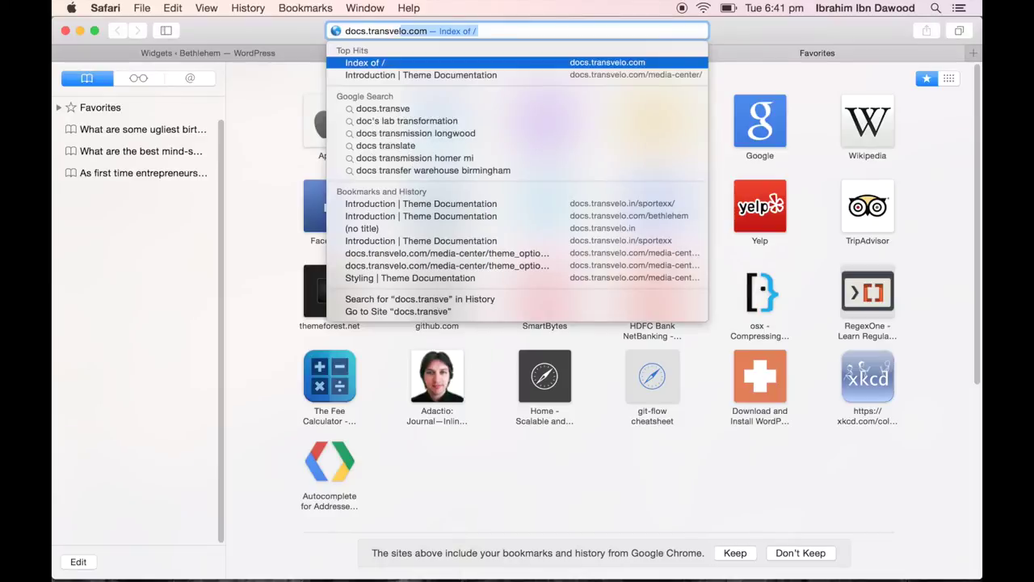
text(lo.com/bethlehem)
key(Return)
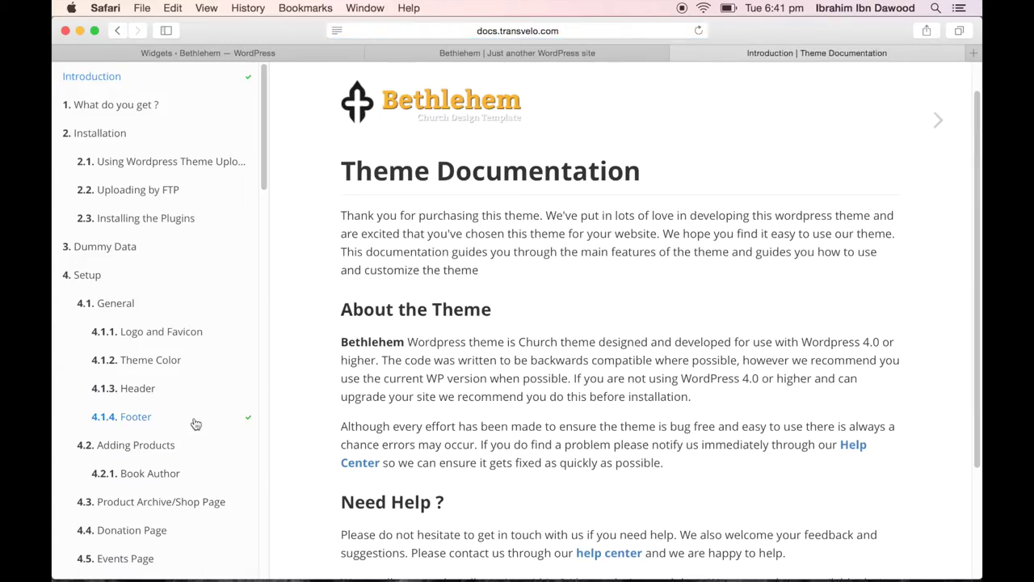
click(236, 416)
scroll(442, 379, down, 15)
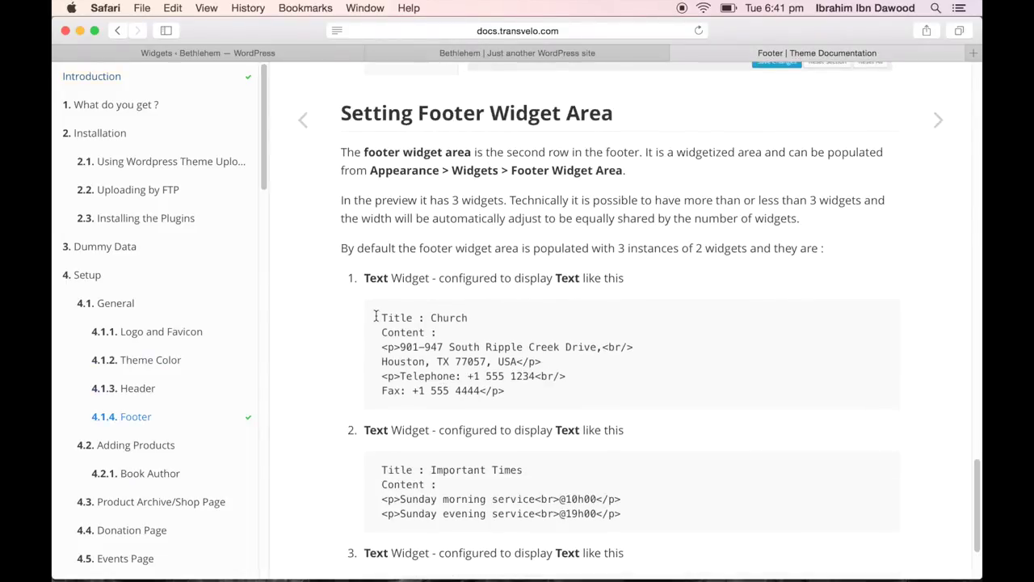
Copy the first sample text from the documentation into the Footer 1 Text widget's content and remove its Title and Content label lines
drag(388, 317, 514, 391)
key(super+c)
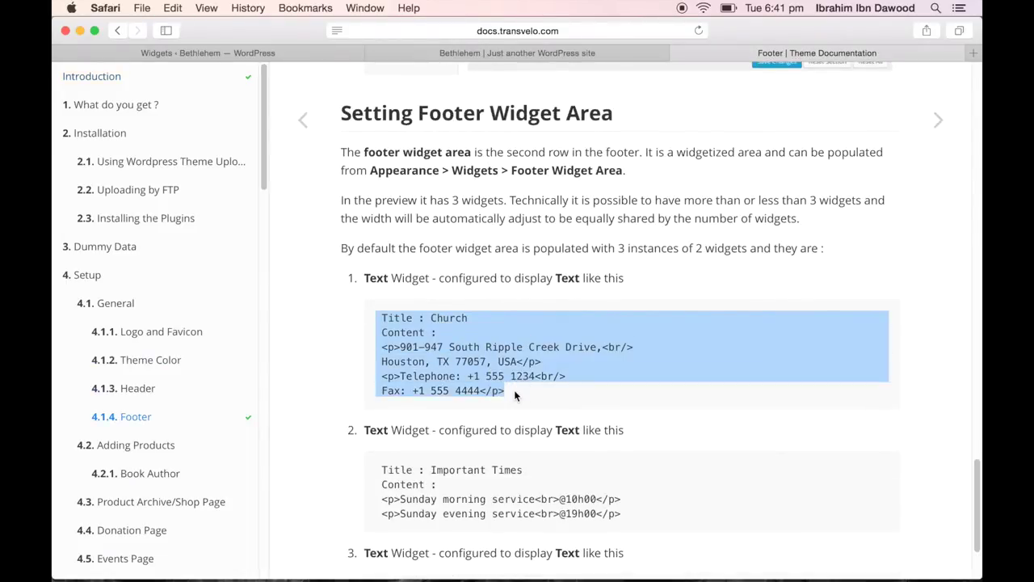
click(270, 51)
click(685, 330)
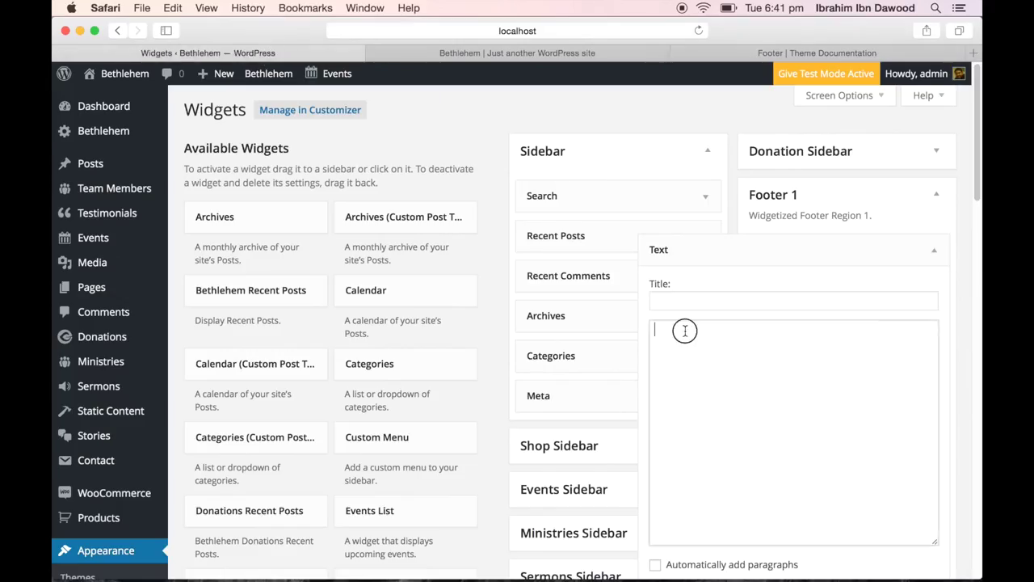
key(super+v)
drag(715, 331, 636, 329)
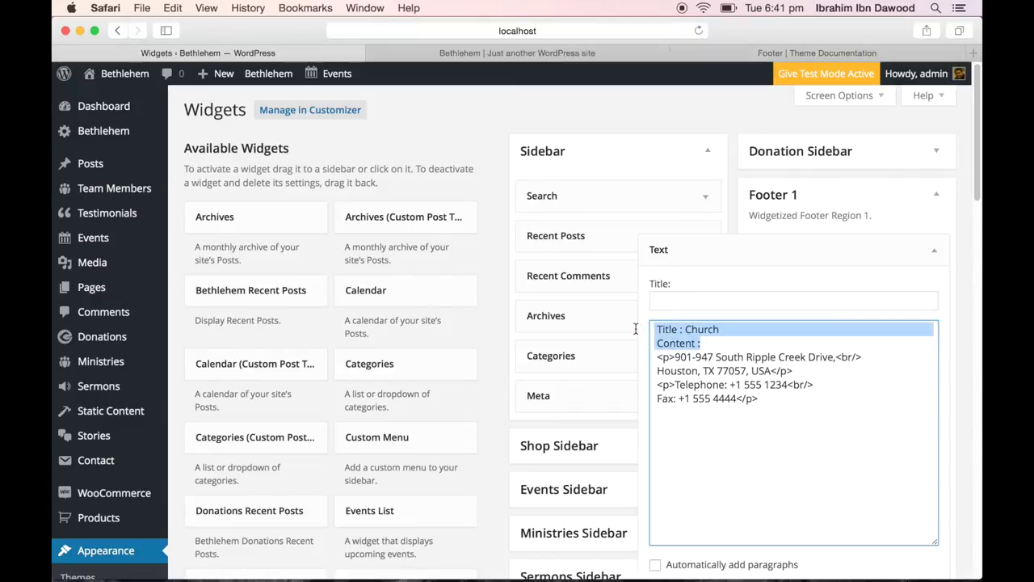
key(BackSpace)
key(BackSpace)
Title the Footer 1 Text widget Church, save it and collapse it
click(794, 301)
text(Church)
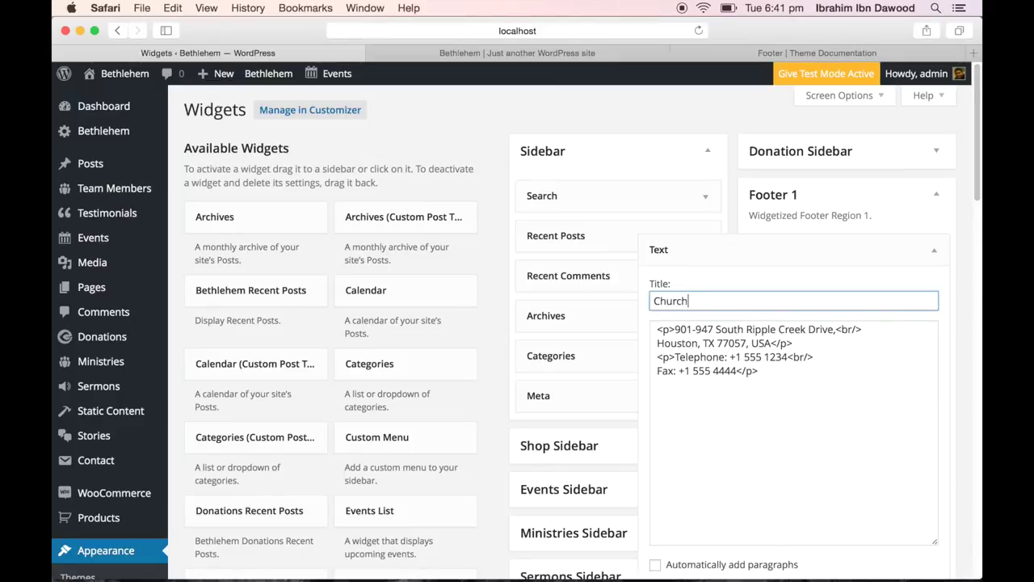
scroll(824, 342, down, 4)
click(918, 447)
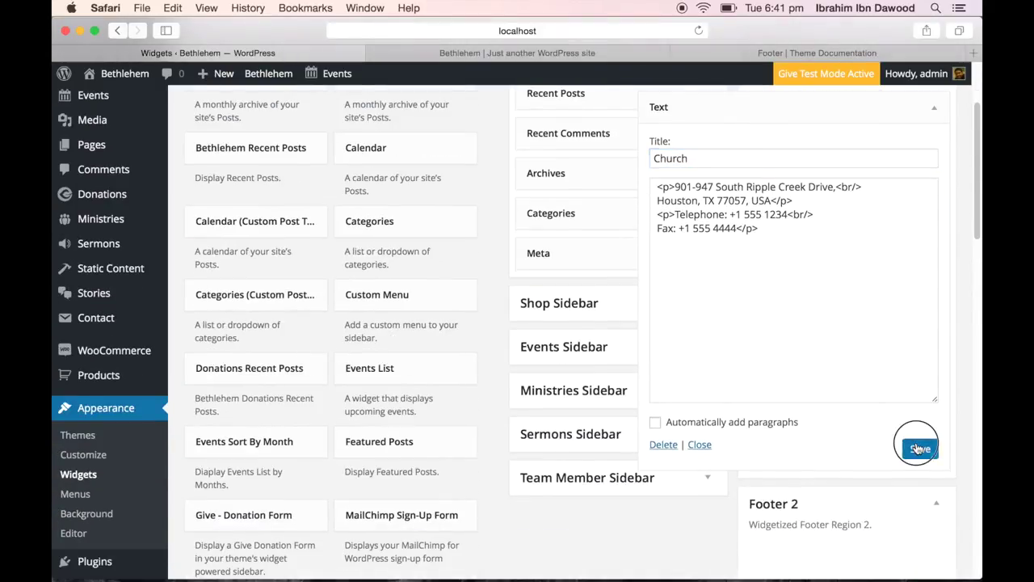
click(938, 112)
Add a Text widget to the Footer 2 area
scroll(494, 386, down, 10)
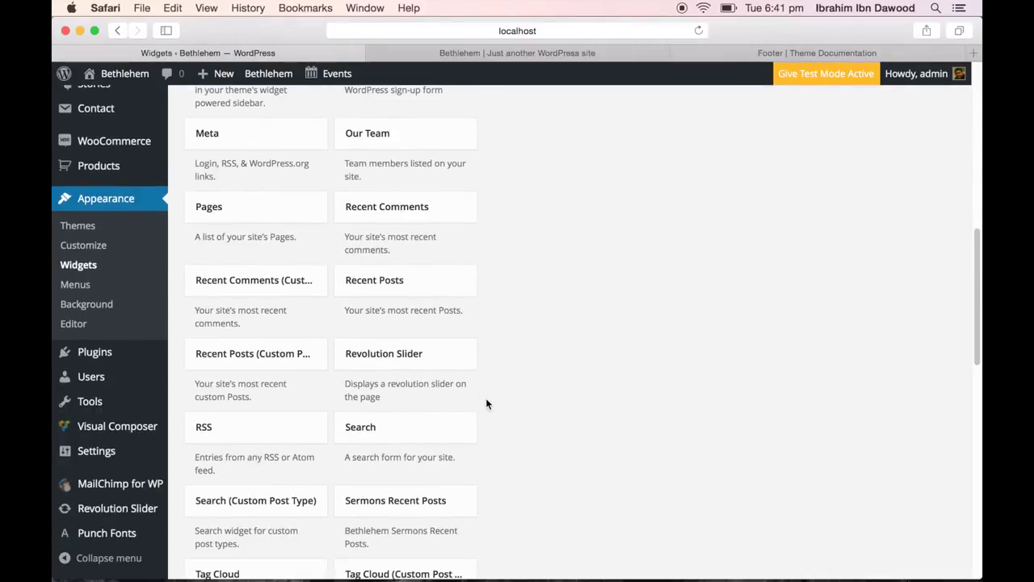
scroll(486, 402, down, 8)
click(401, 267)
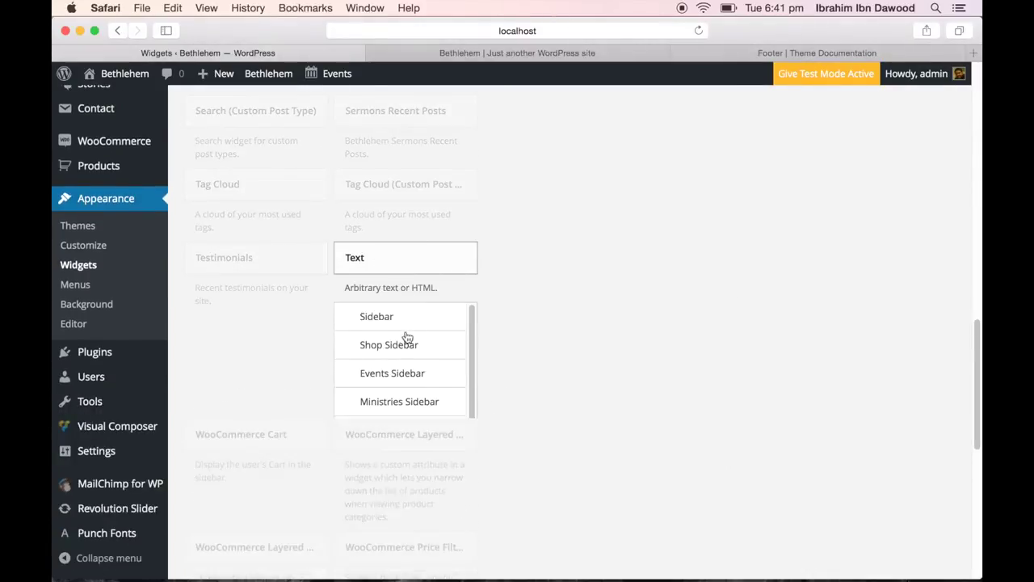
scroll(409, 469, down, 2)
click(406, 482)
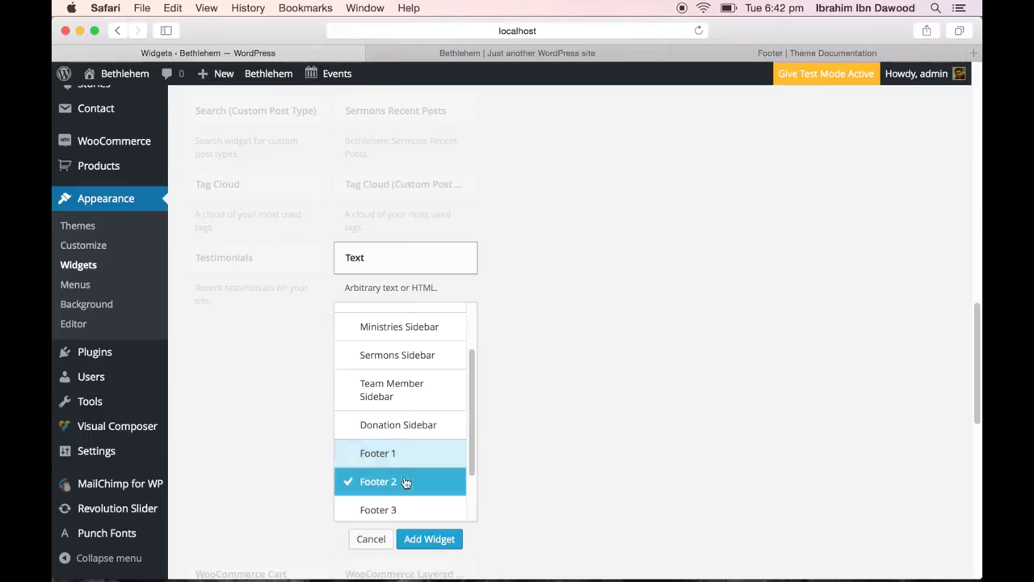
click(433, 538)
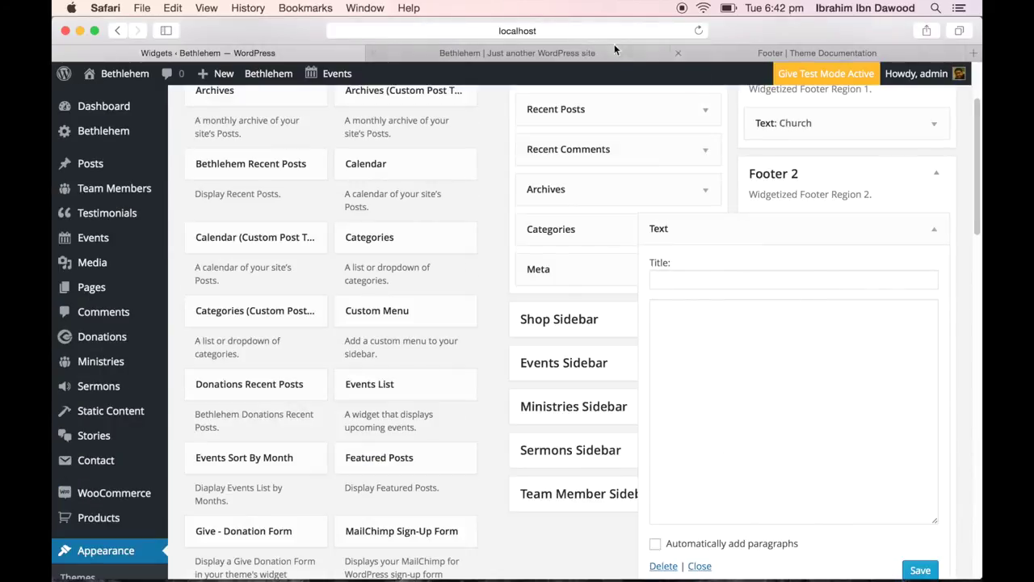
Copy the second sample's title, Important Times, from the documentation into the Footer 2 Text widget's title
click(752, 52)
scroll(500, 349, down, 2)
drag(433, 372, 524, 371)
key(super+c)
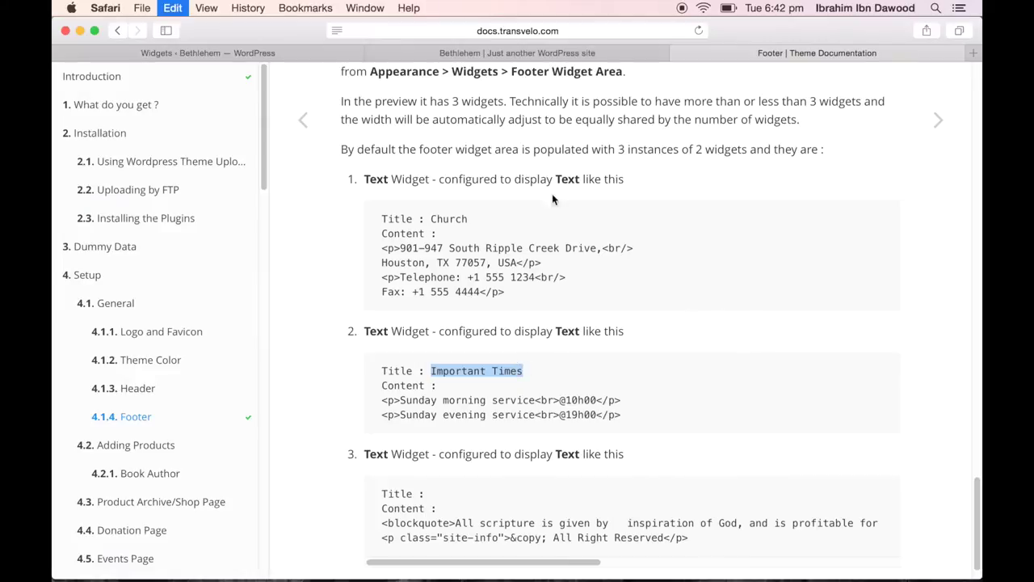
click(504, 52)
click(242, 52)
click(687, 279)
key(super+v)
click(702, 325)
click(800, 54)
drag(383, 400, 623, 417)
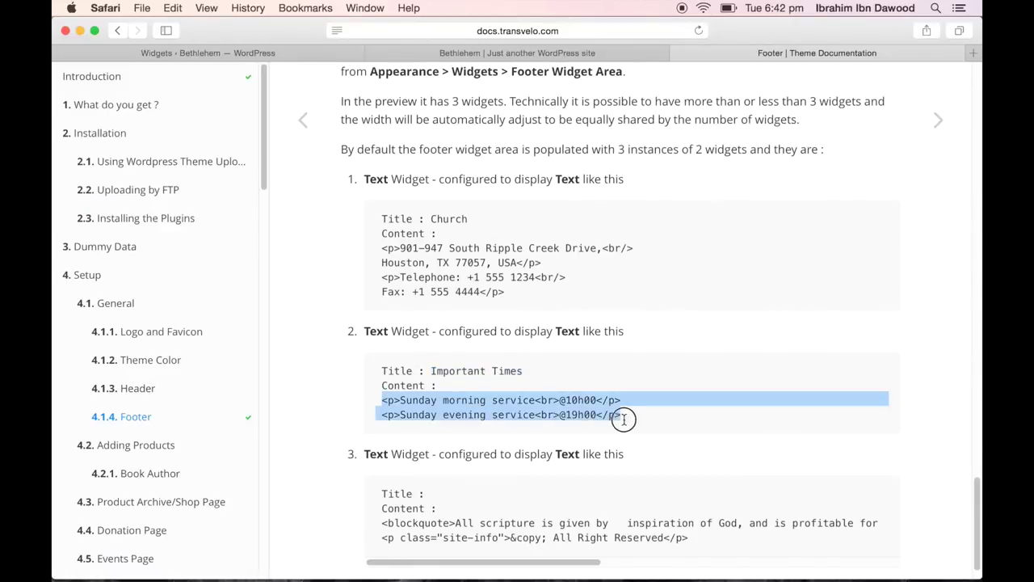
click(320, 53)
key(super+v)
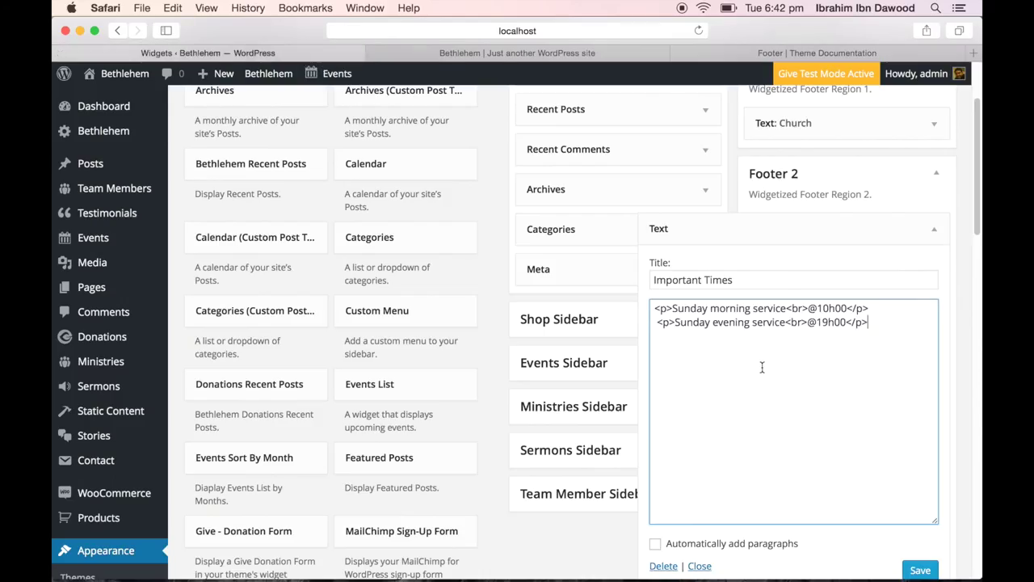
scroll(762, 364, down, 5)
click(920, 445)
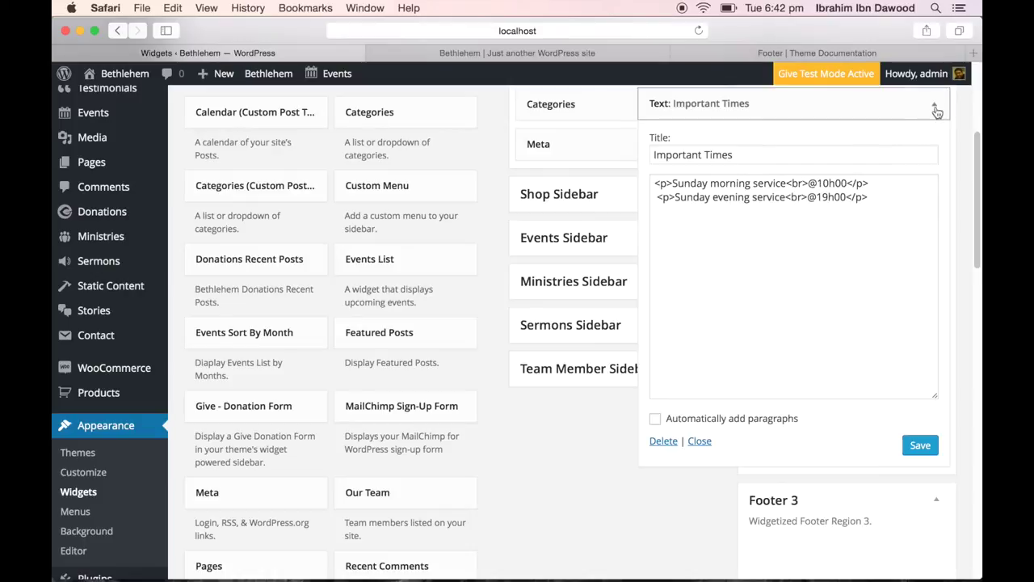
click(937, 109)
Add a Text widget to the Footer 3 area
scroll(501, 388, down, 10)
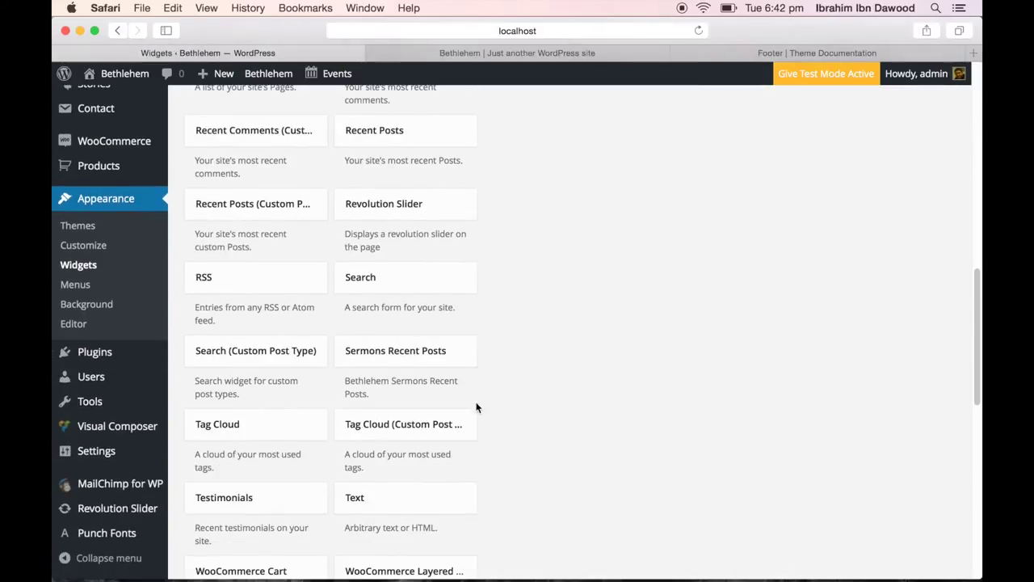
scroll(445, 450, down, 3)
click(398, 239)
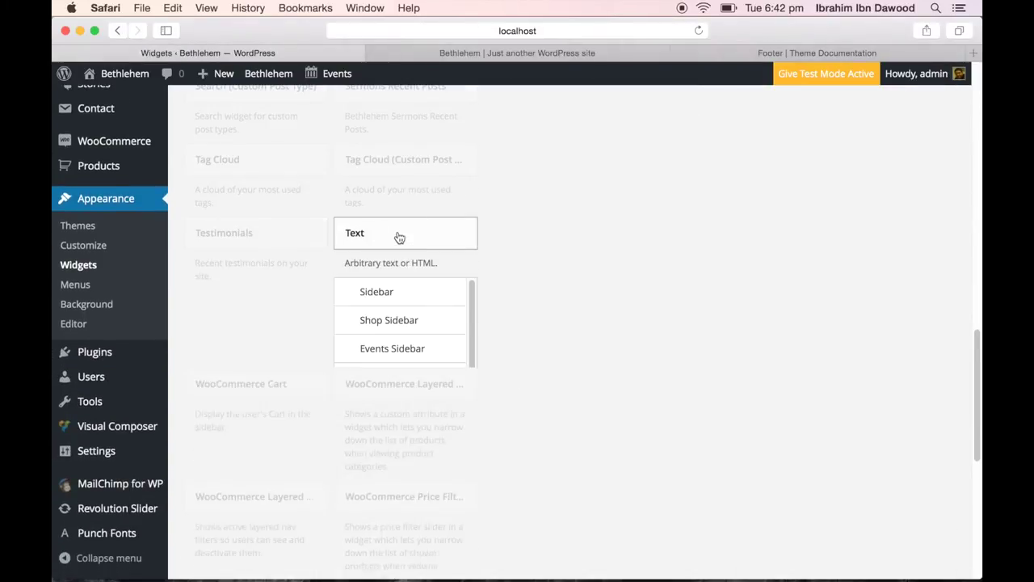
click(396, 414)
click(425, 514)
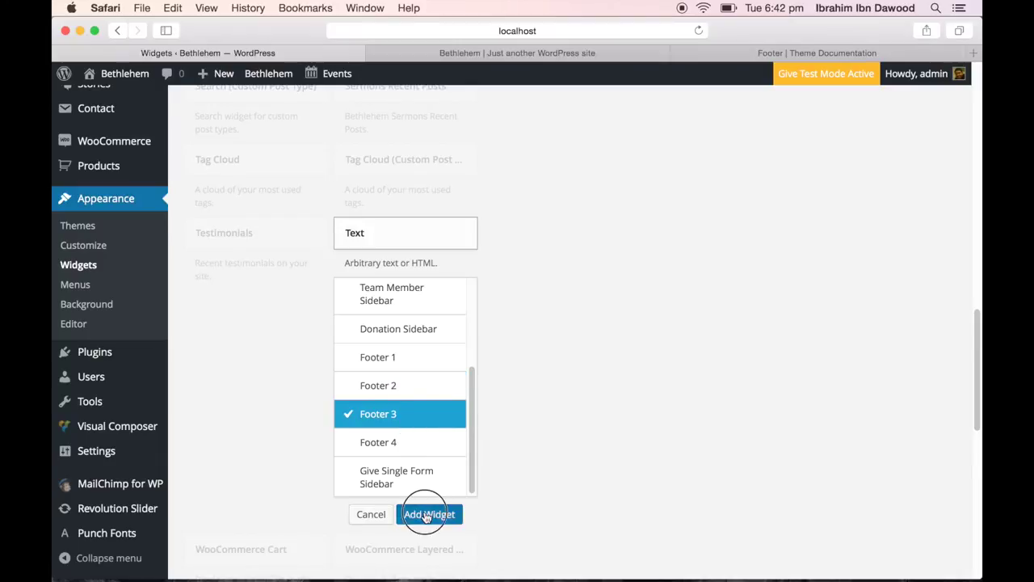
Copy the third sample's blockquote and All Right Reserved lines into the untitled Footer 3 Text widget's content, save it and collapse it
click(787, 53)
scroll(549, 380, down, 2)
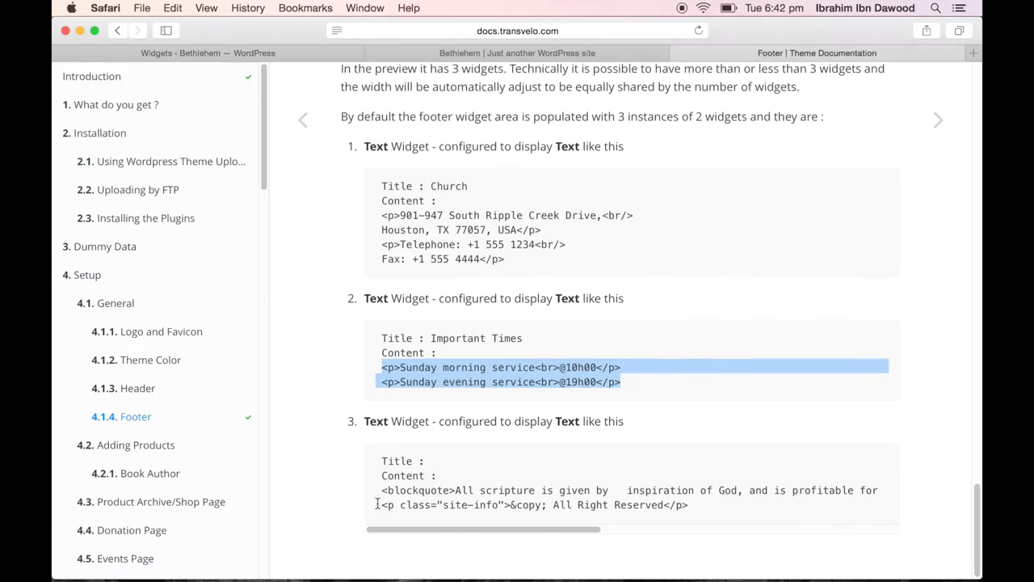
drag(383, 490, 696, 509)
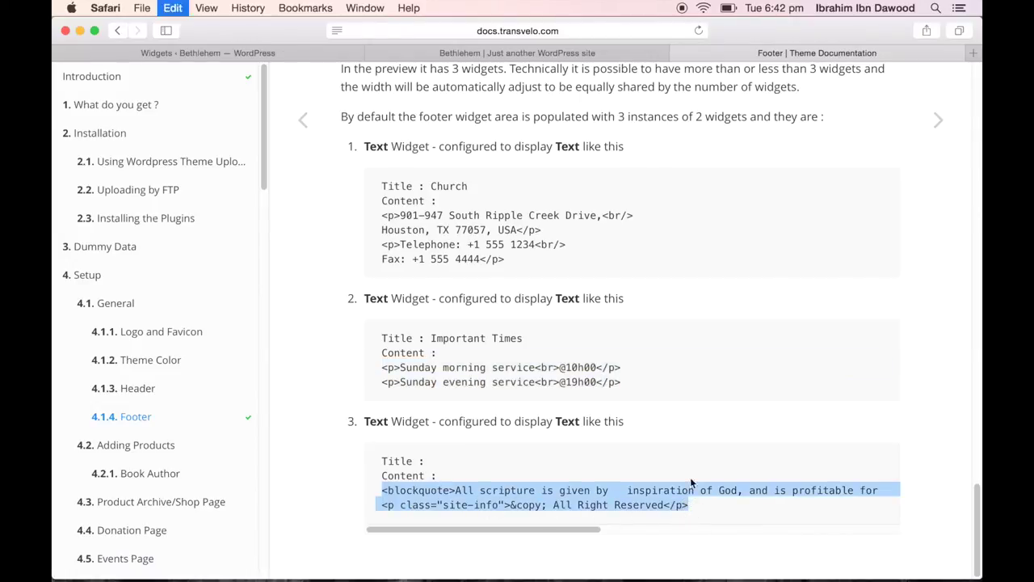
click(313, 54)
click(706, 339)
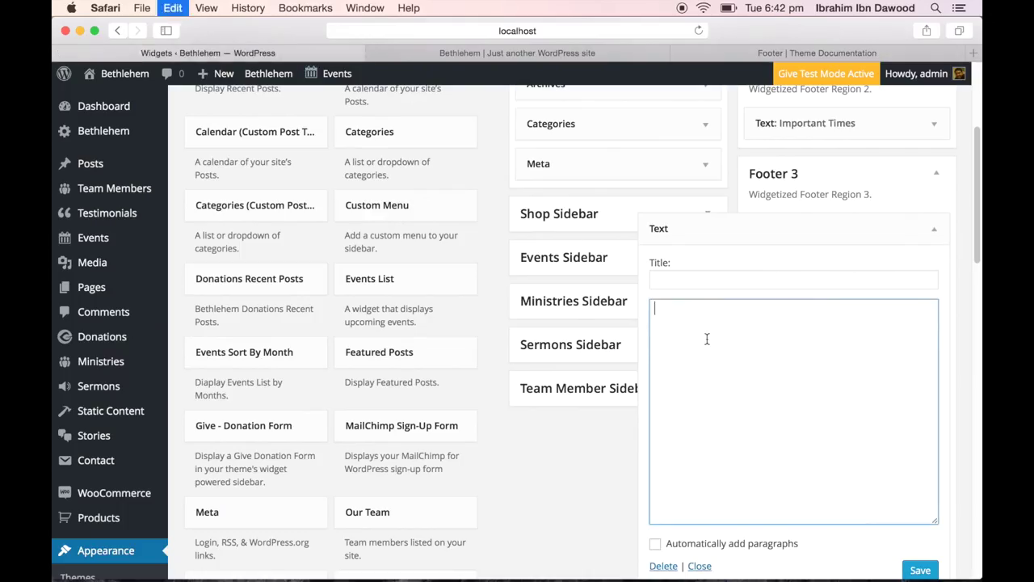
key(cmd+v)
click(925, 570)
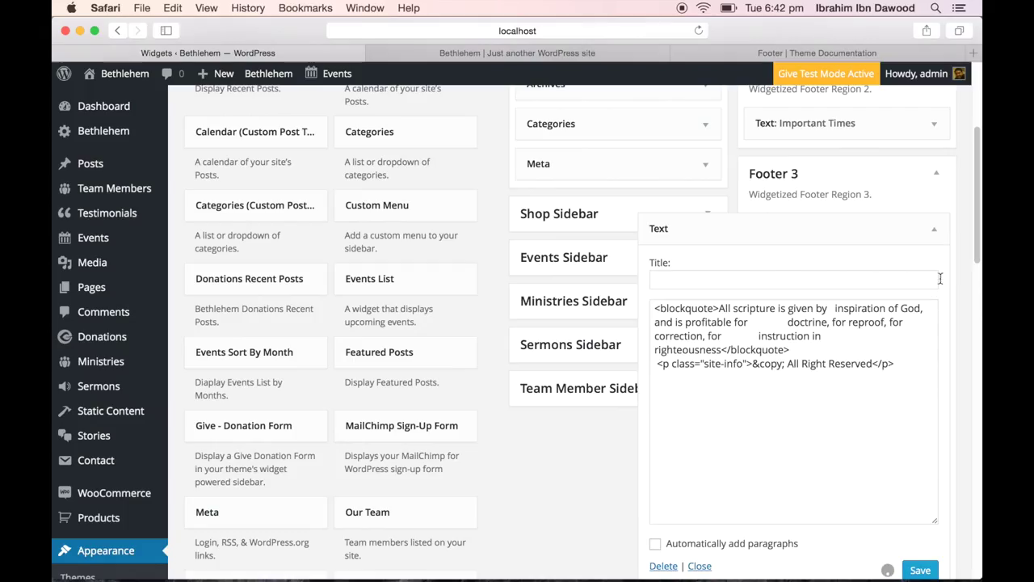
click(936, 233)
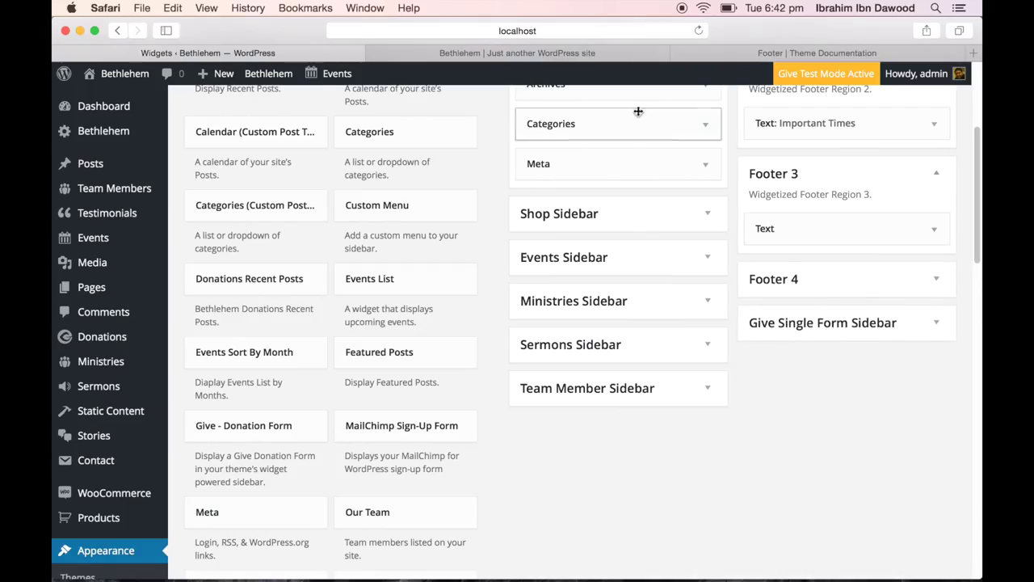
Reload the live Bethlehem site and check the footer widgets and the rest of the home page
click(535, 54)
click(704, 30)
click(698, 30)
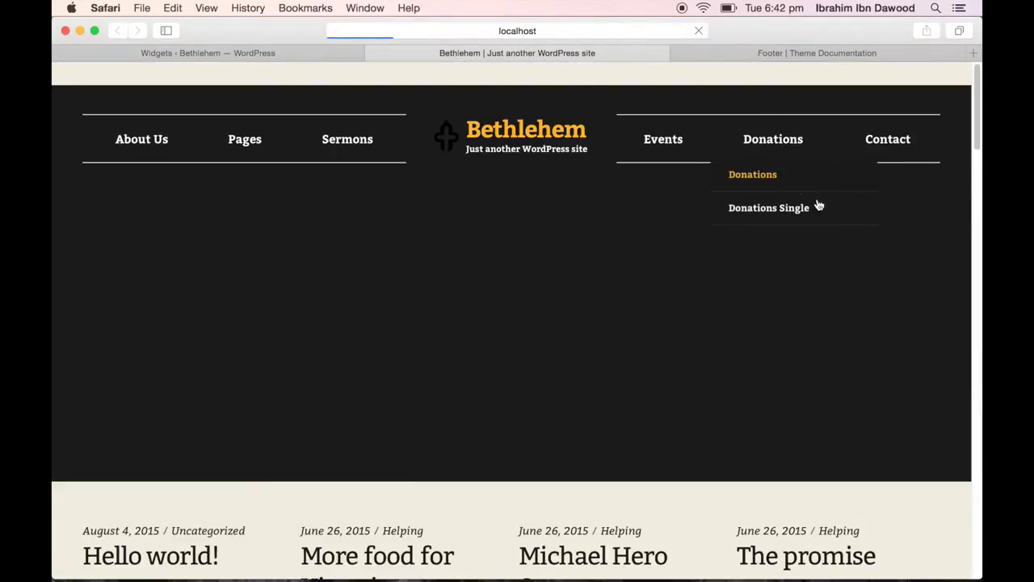
scroll(900, 301, down, 5)
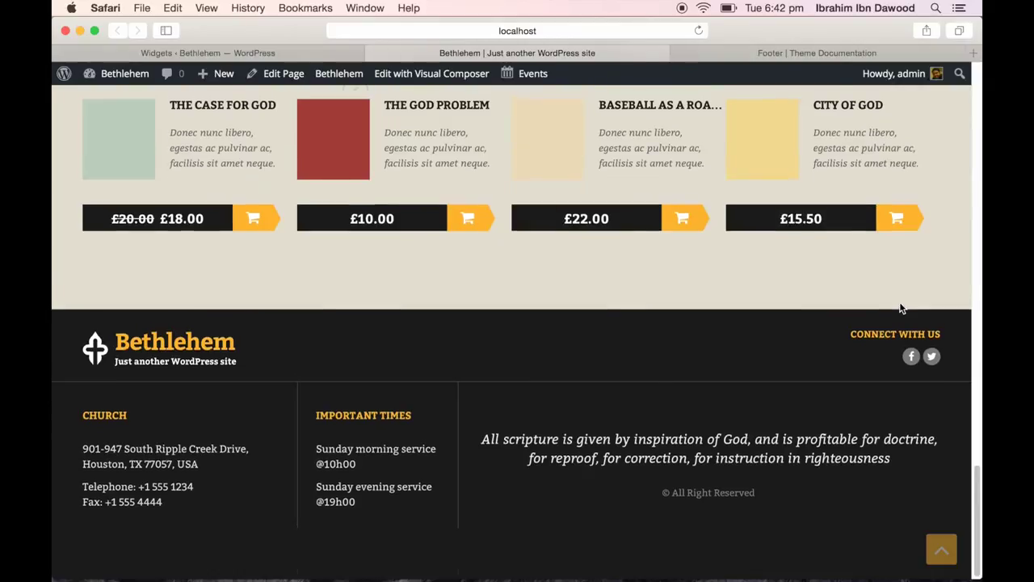
scroll(902, 308, up, 15)
scroll(902, 308, up, 10)
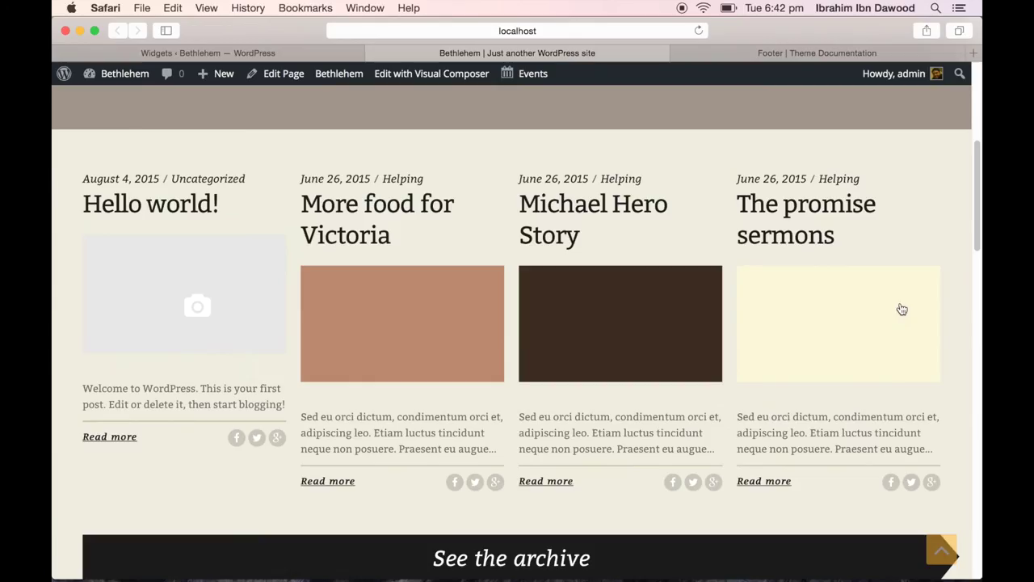